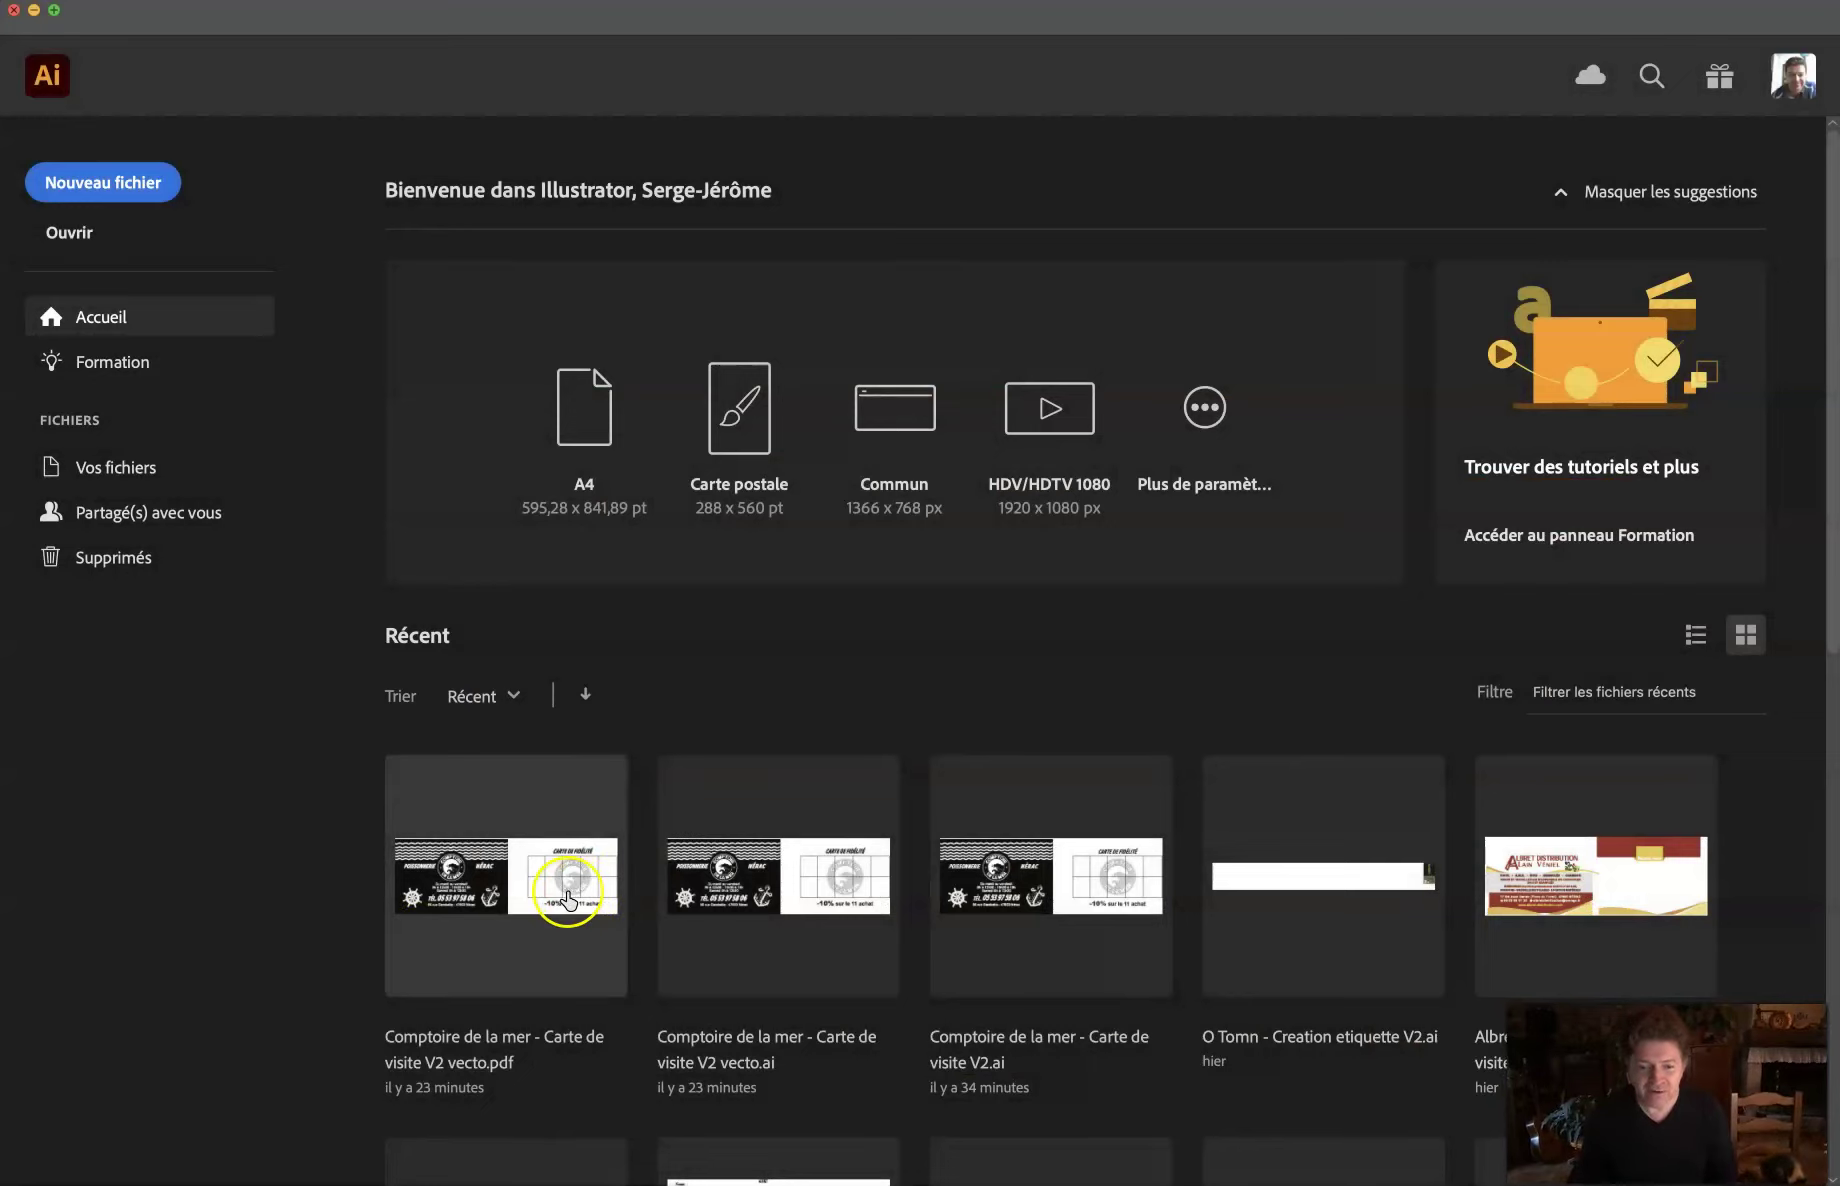
Step: Open the recent file "Comptoire de la mer - Carte de visite V2 vecto.ai" and enlarge the front of the card to 300%
left_click(741, 885)
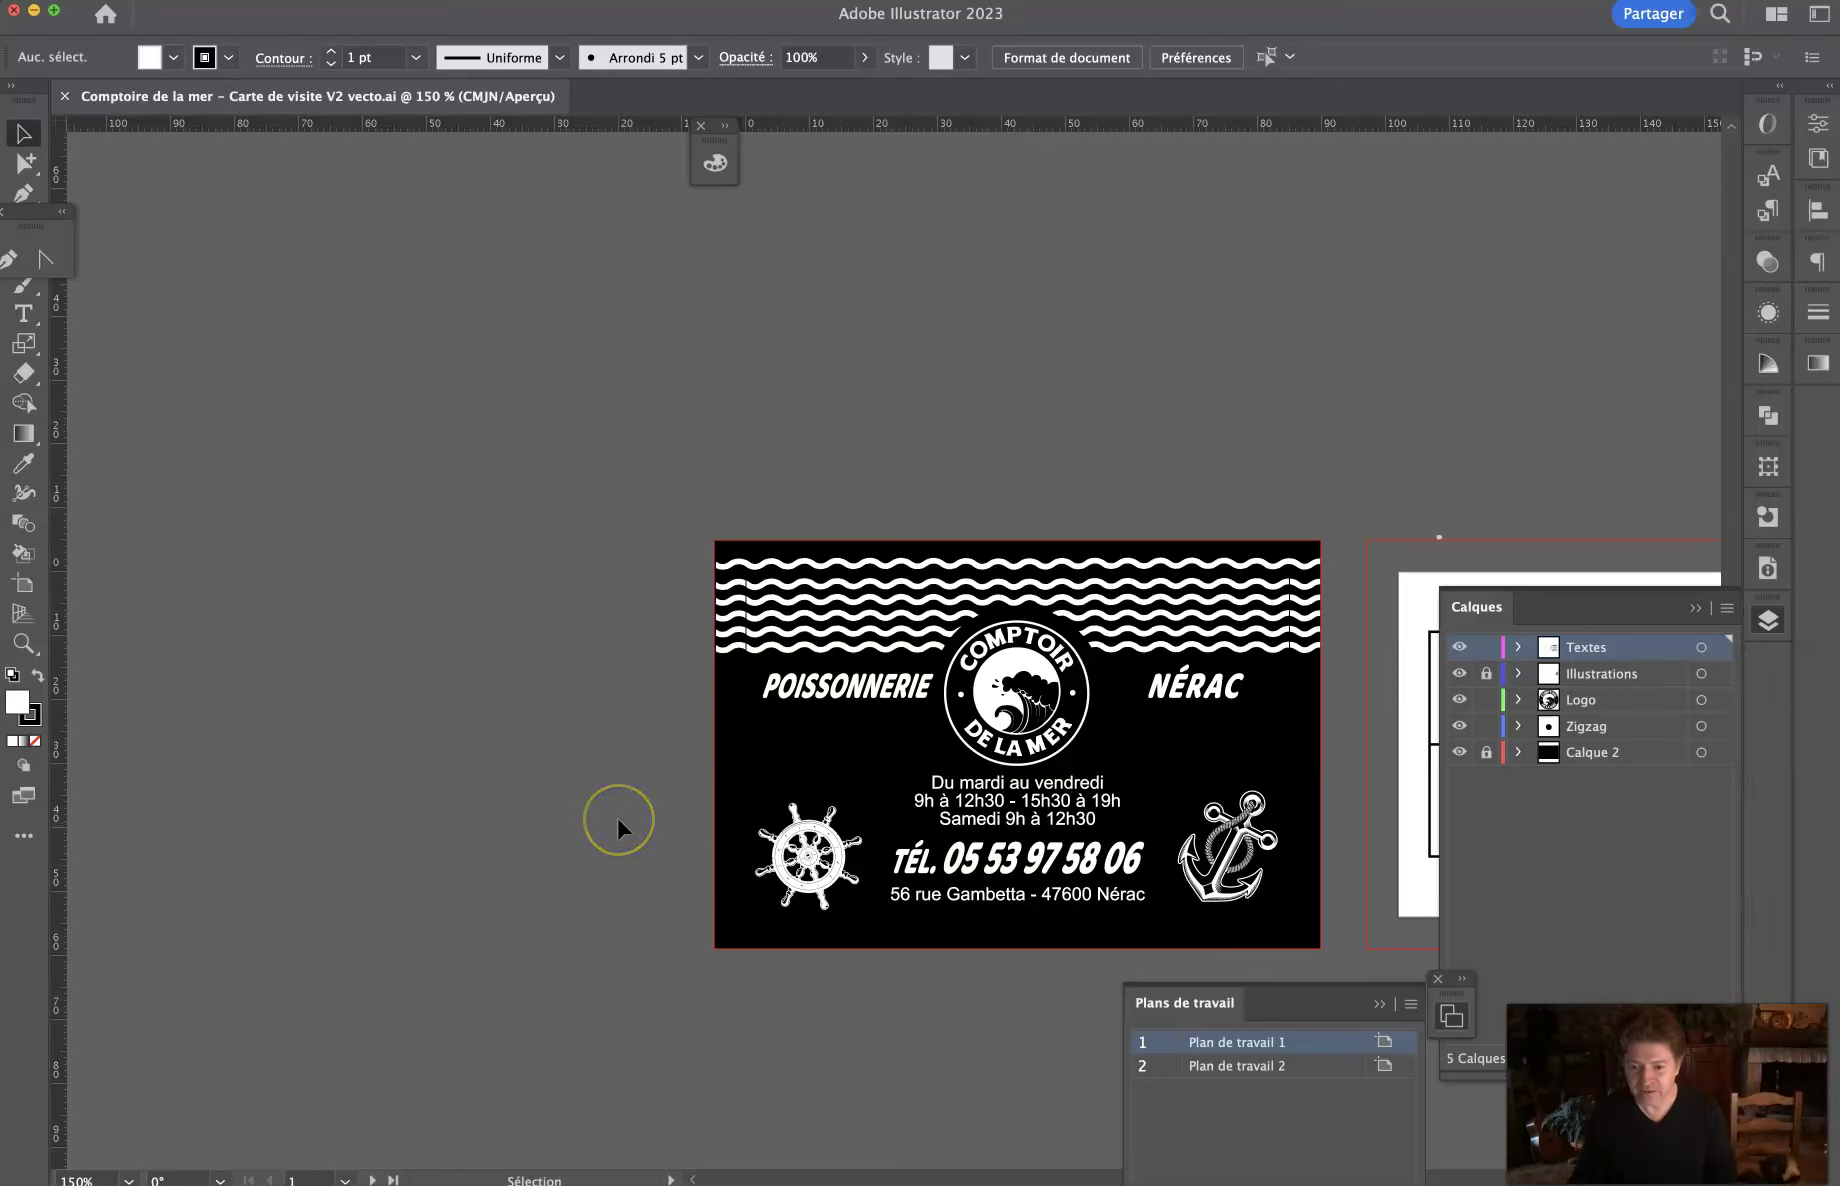
key("h")
left_click_drag(858, 698, 826, 656)
key("super+equal")
key("super+equal")
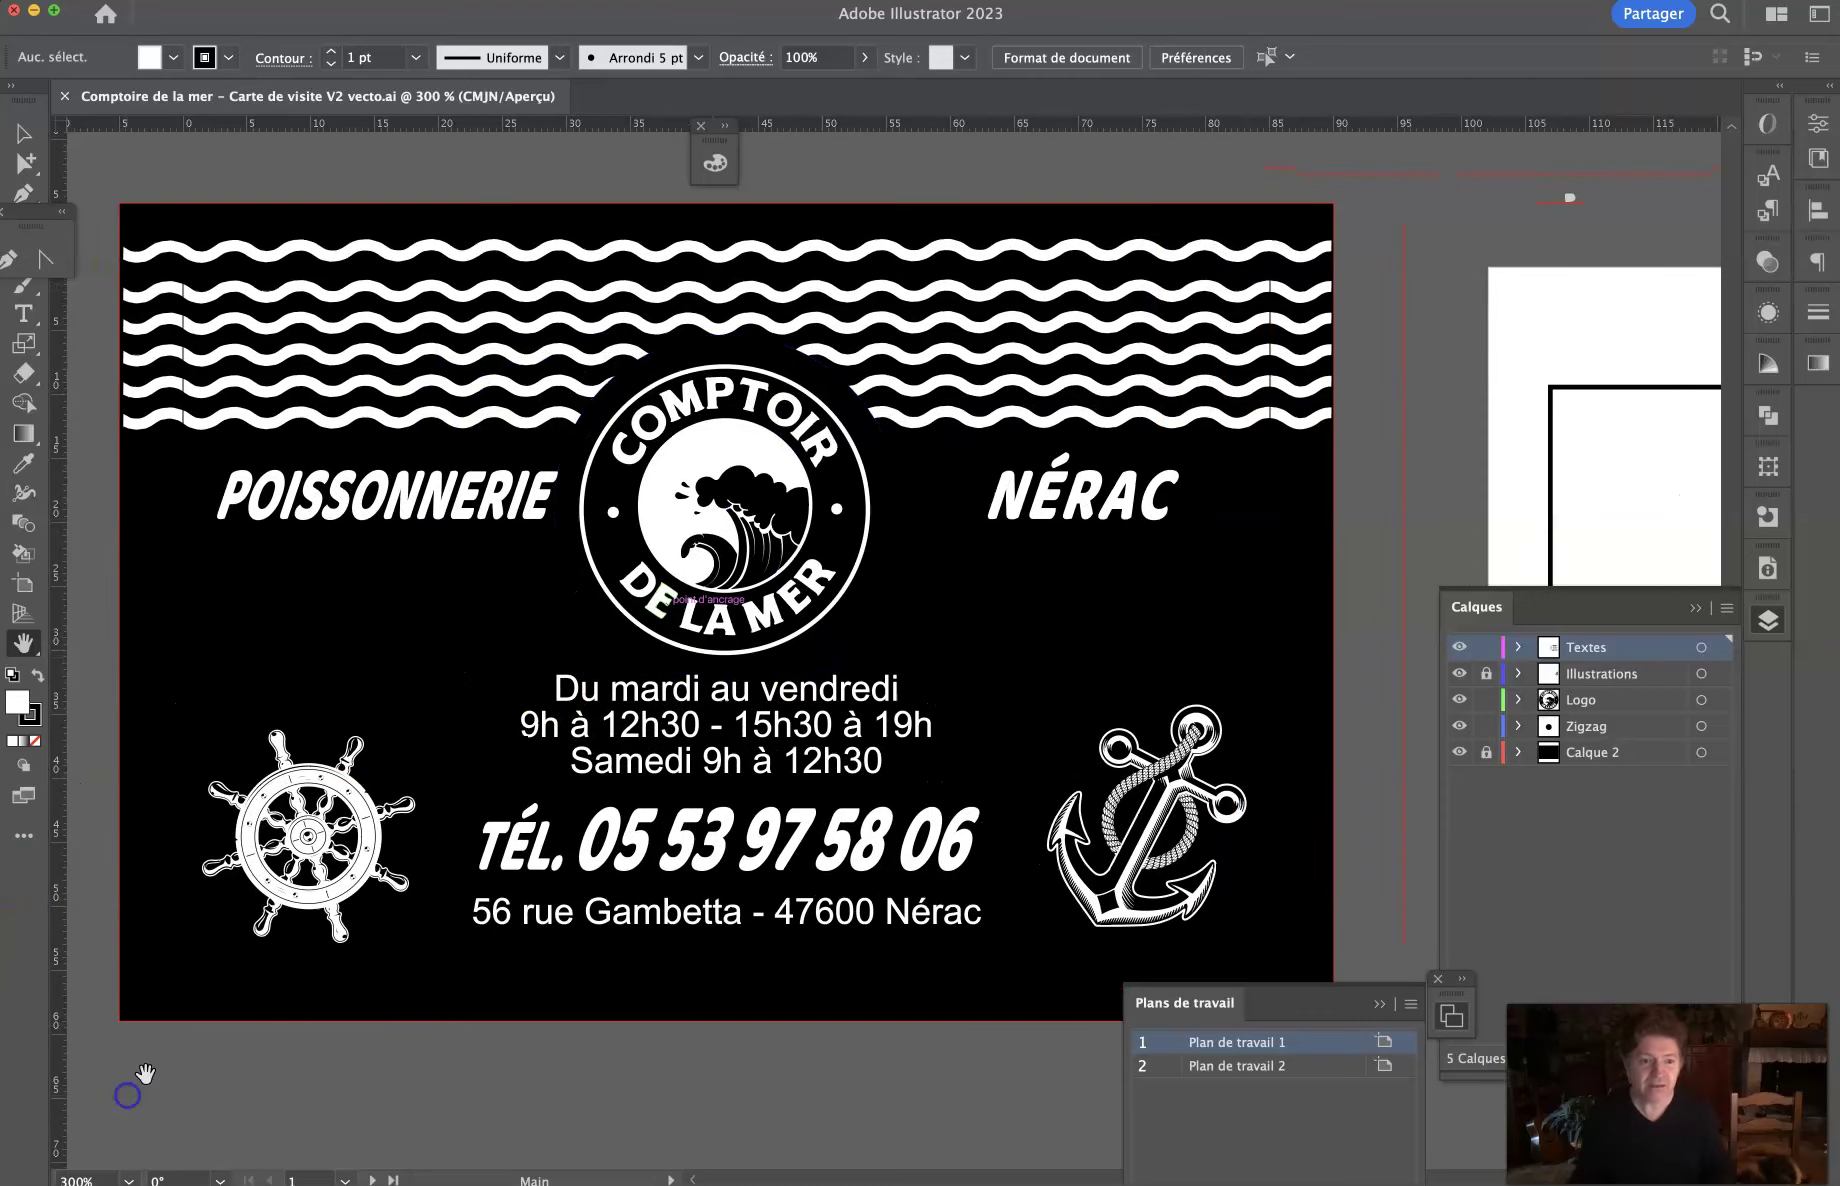
Step: Turn on the trimmed view (Affichage rogné) so artwork outside the artboards is hidden
left_click(28, 160)
left_click(31, 161, "alt")
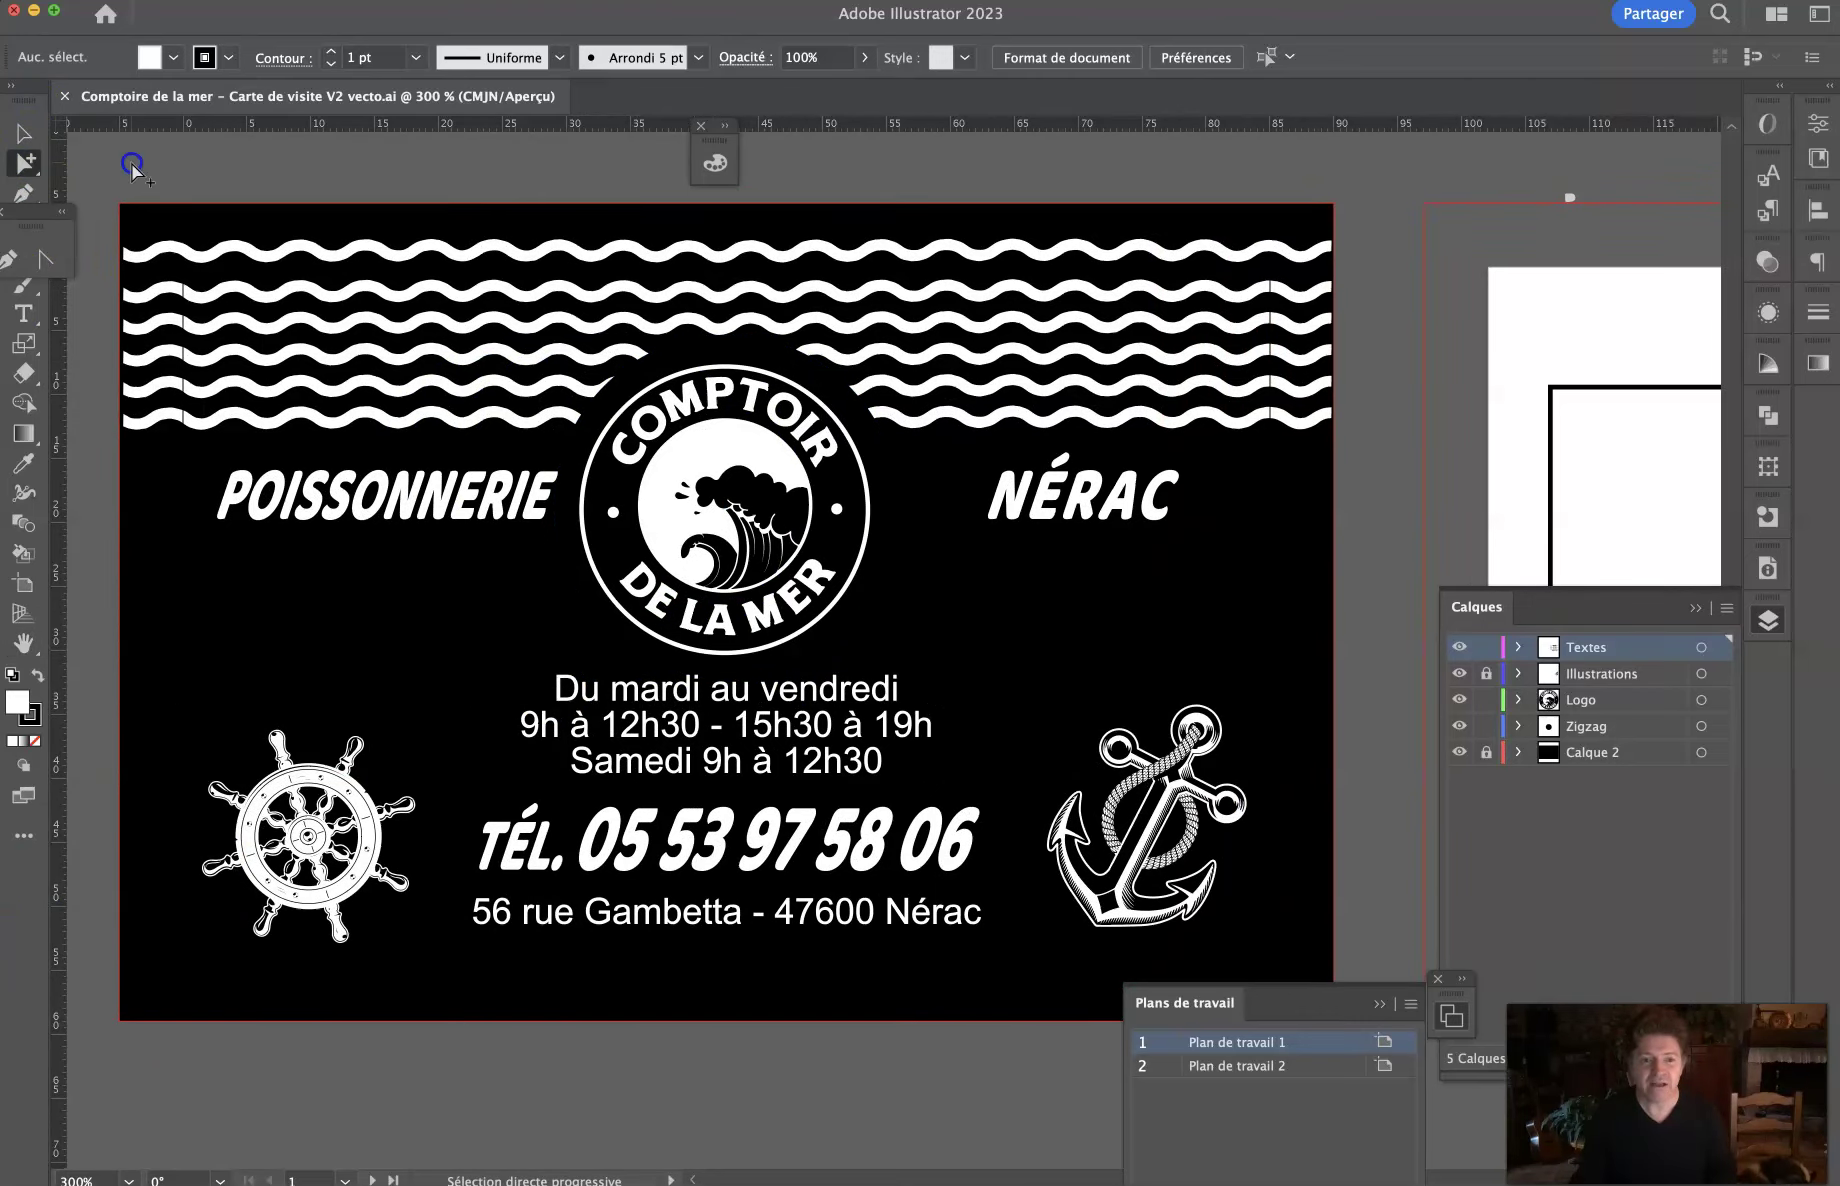
left_click(10, 0)
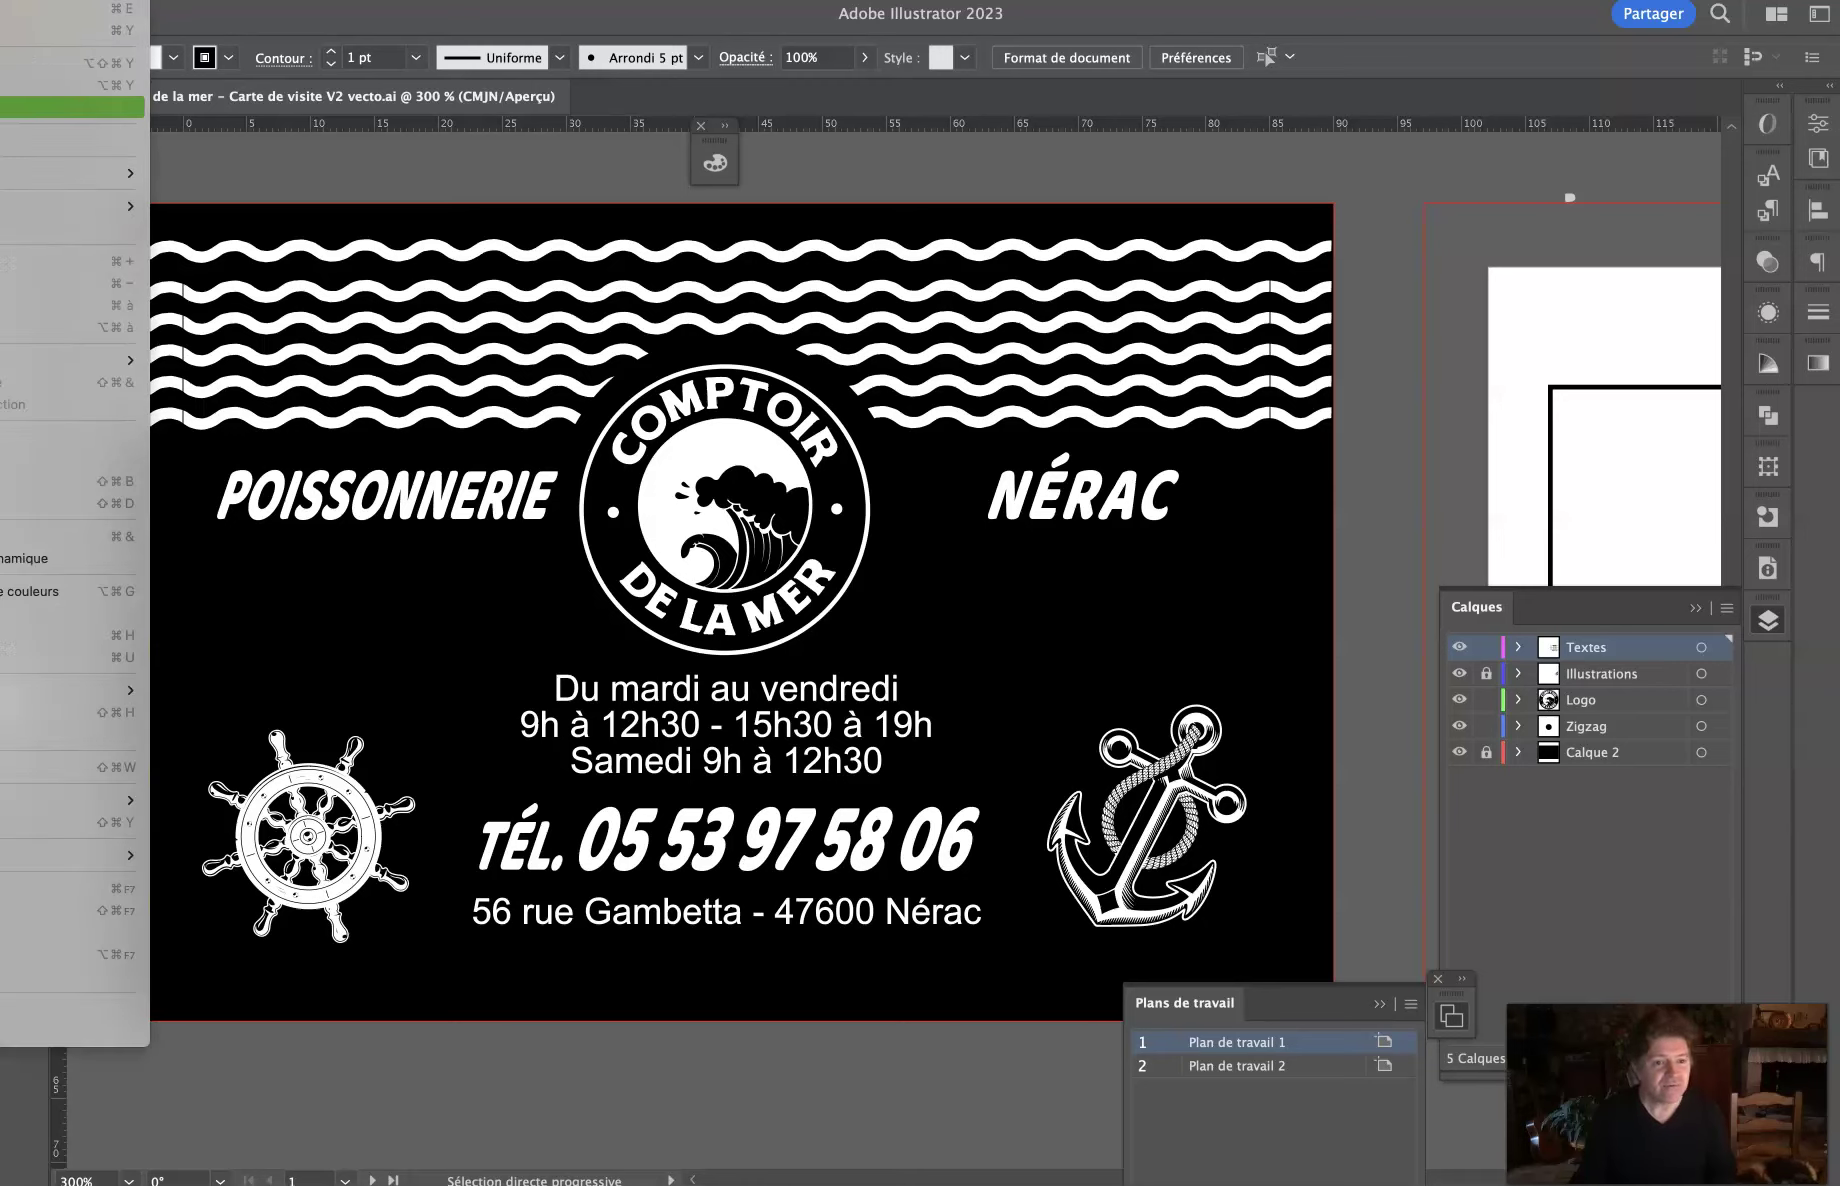
left_click(60, 108)
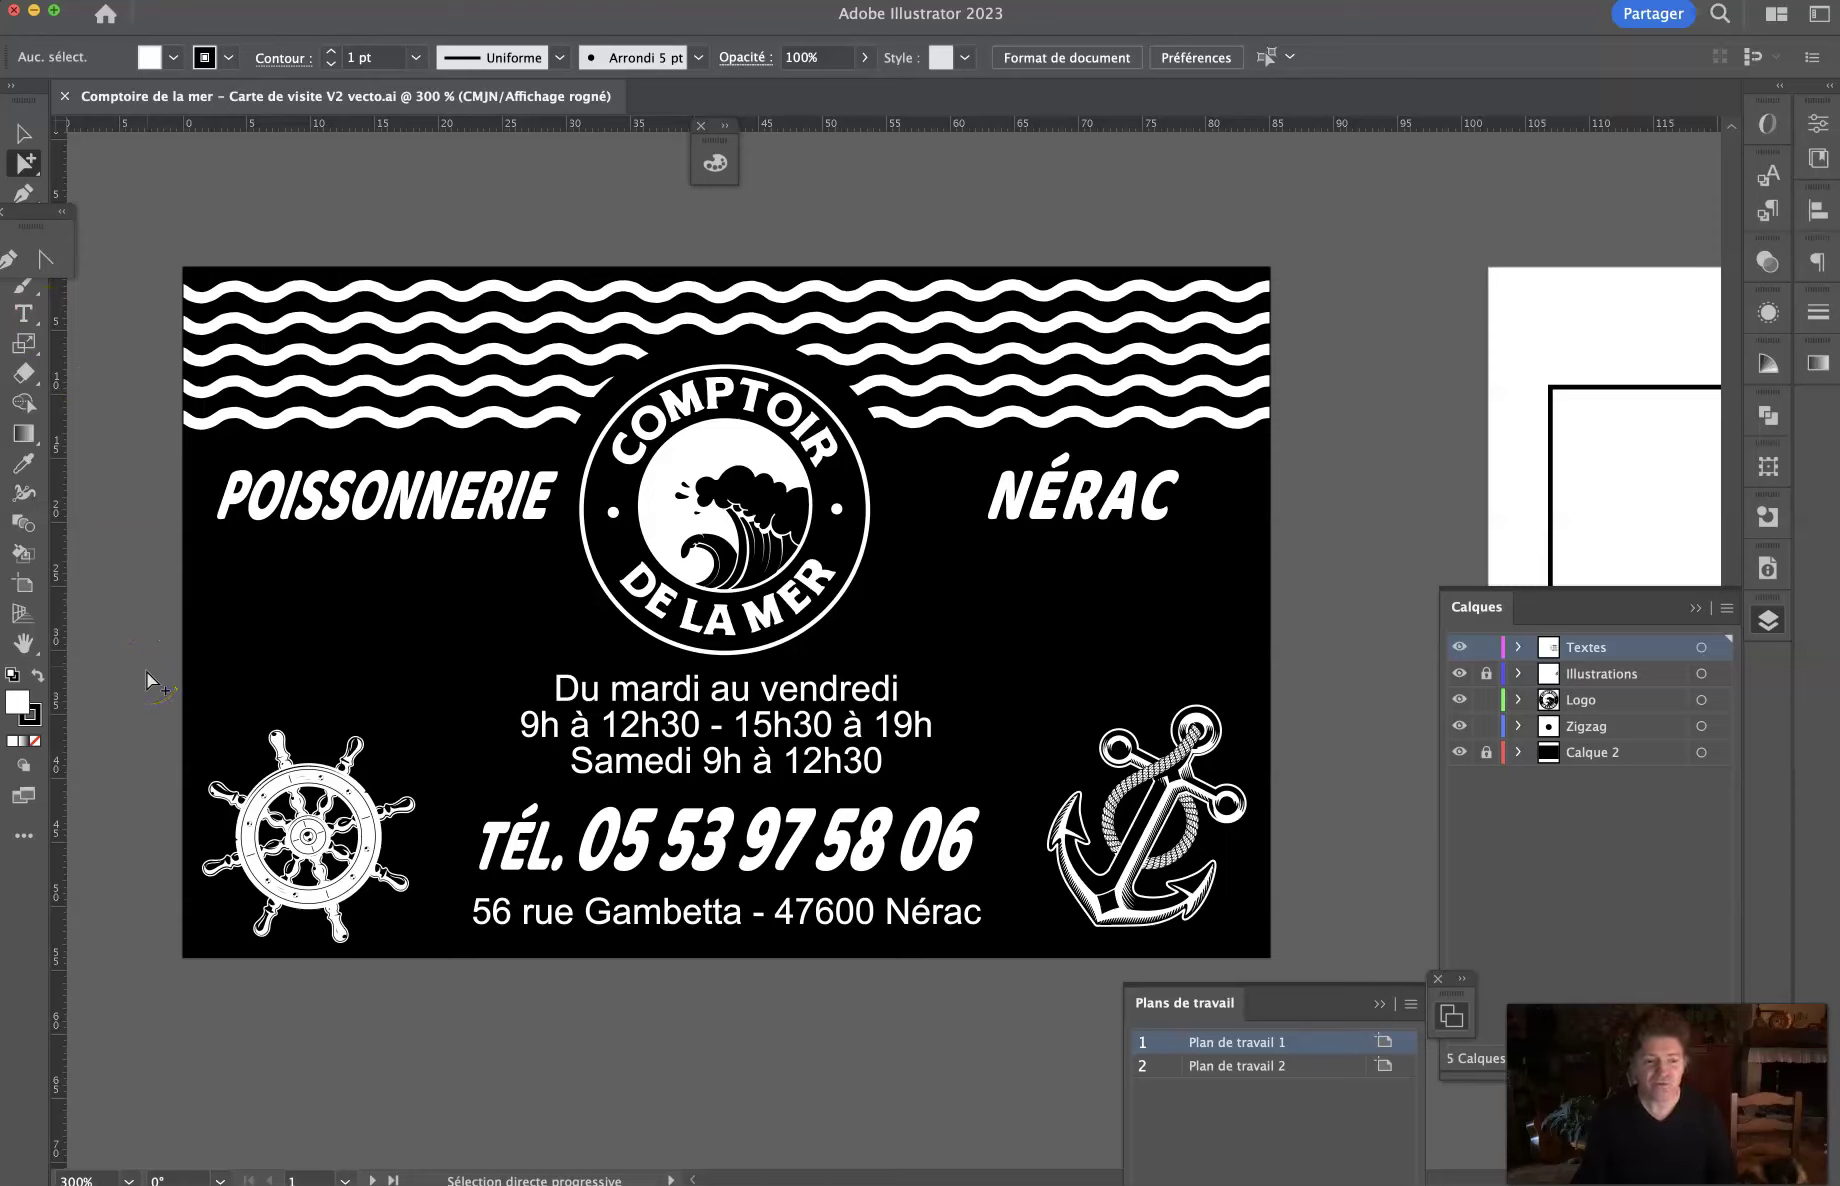
left_click(185, 659)
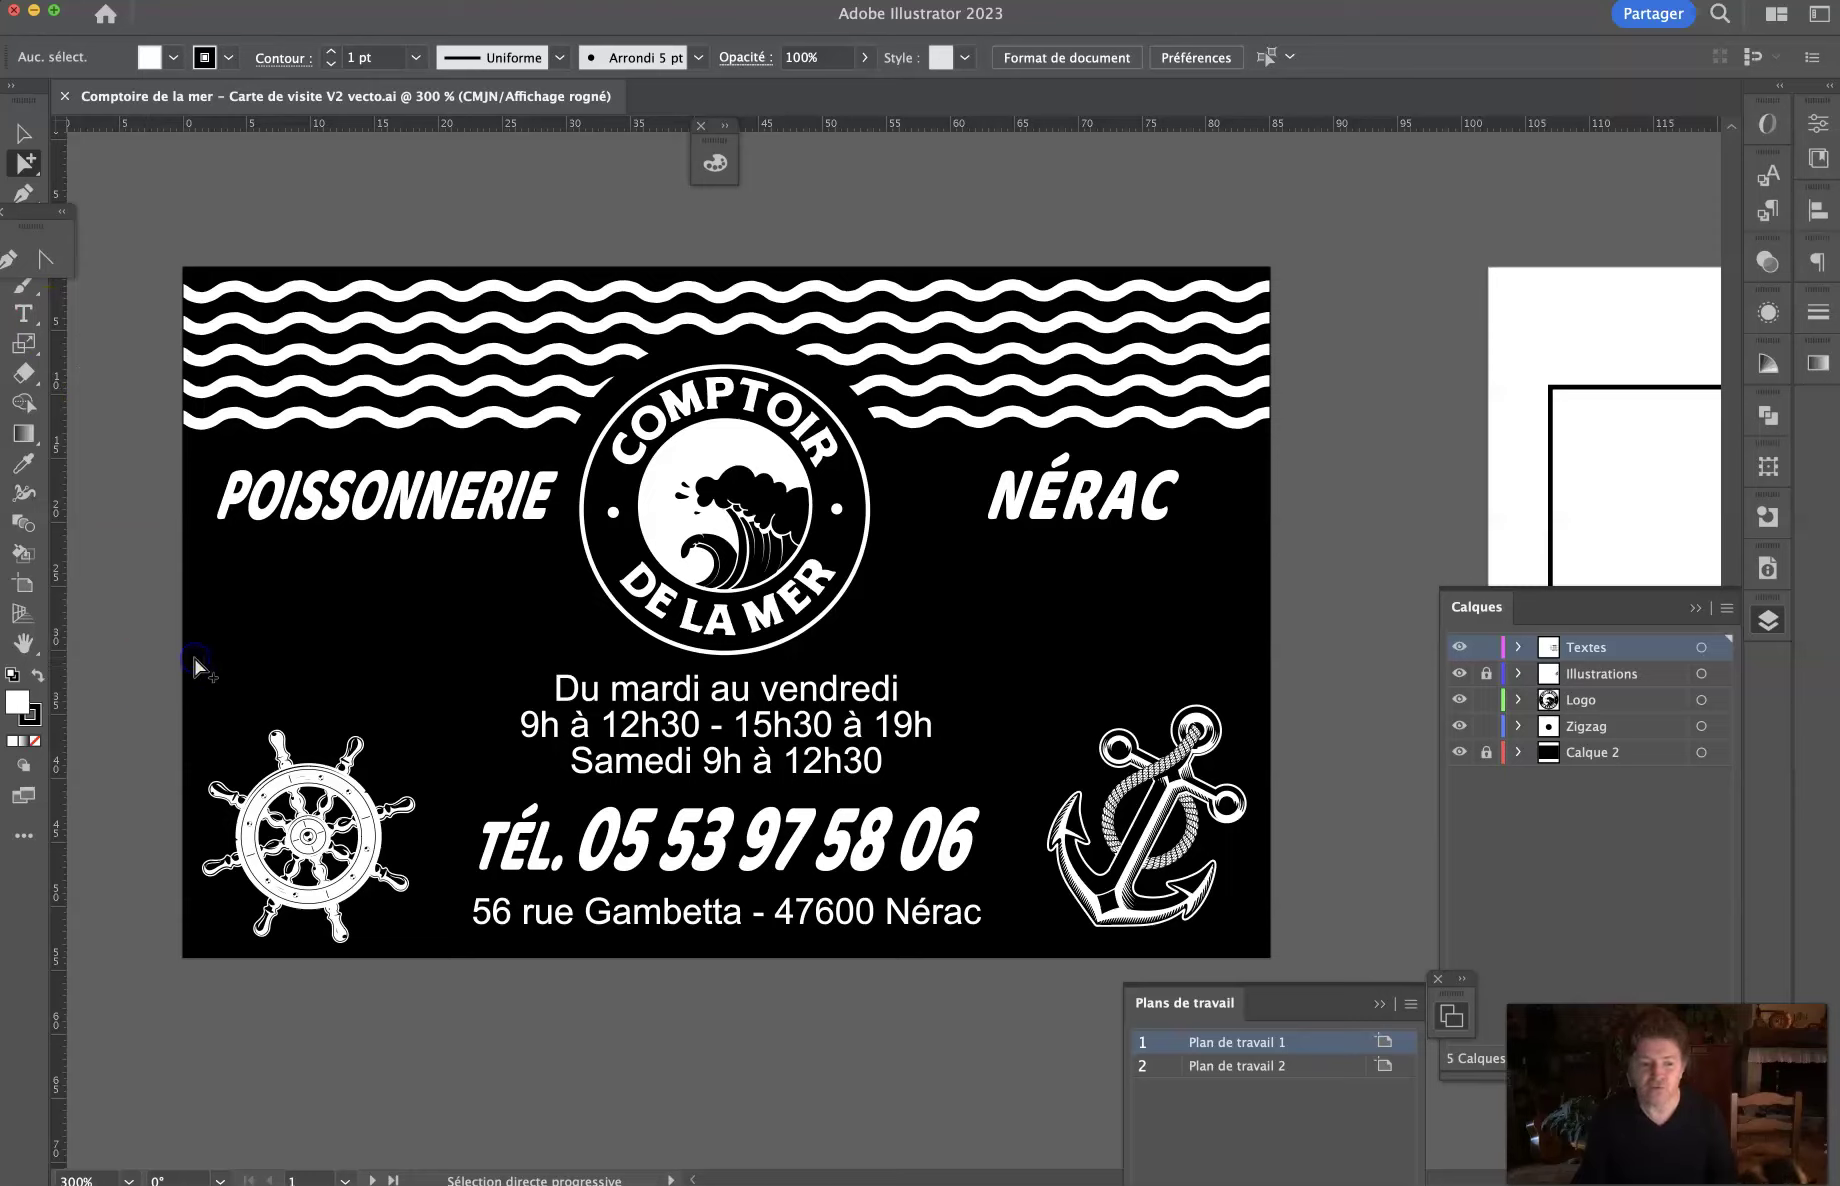
left_click(183, 658)
left_click(1163, 671)
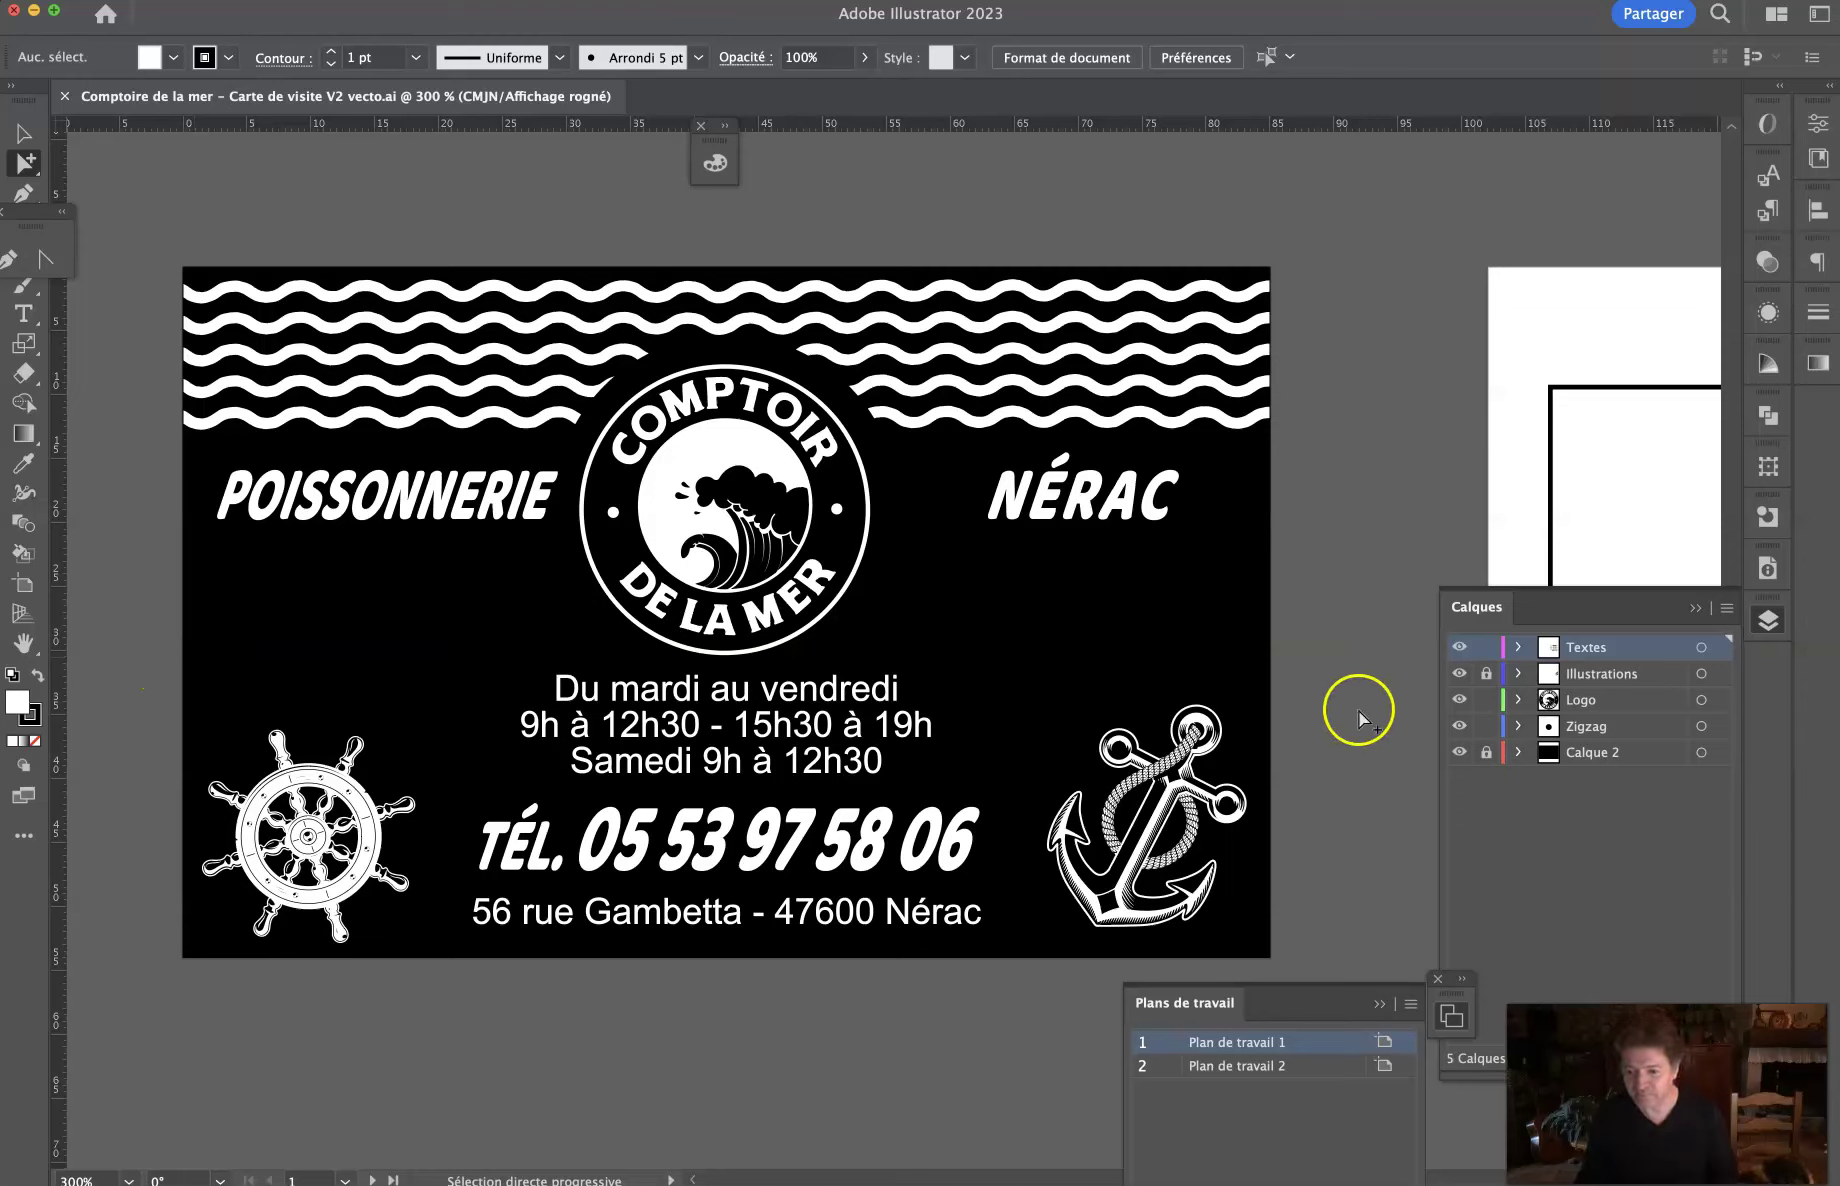
Step: Unlock the Calque 2 layer and select the card's black background rectangle, with the swatches (Nuancier) placed beside the card
left_click(1486, 753)
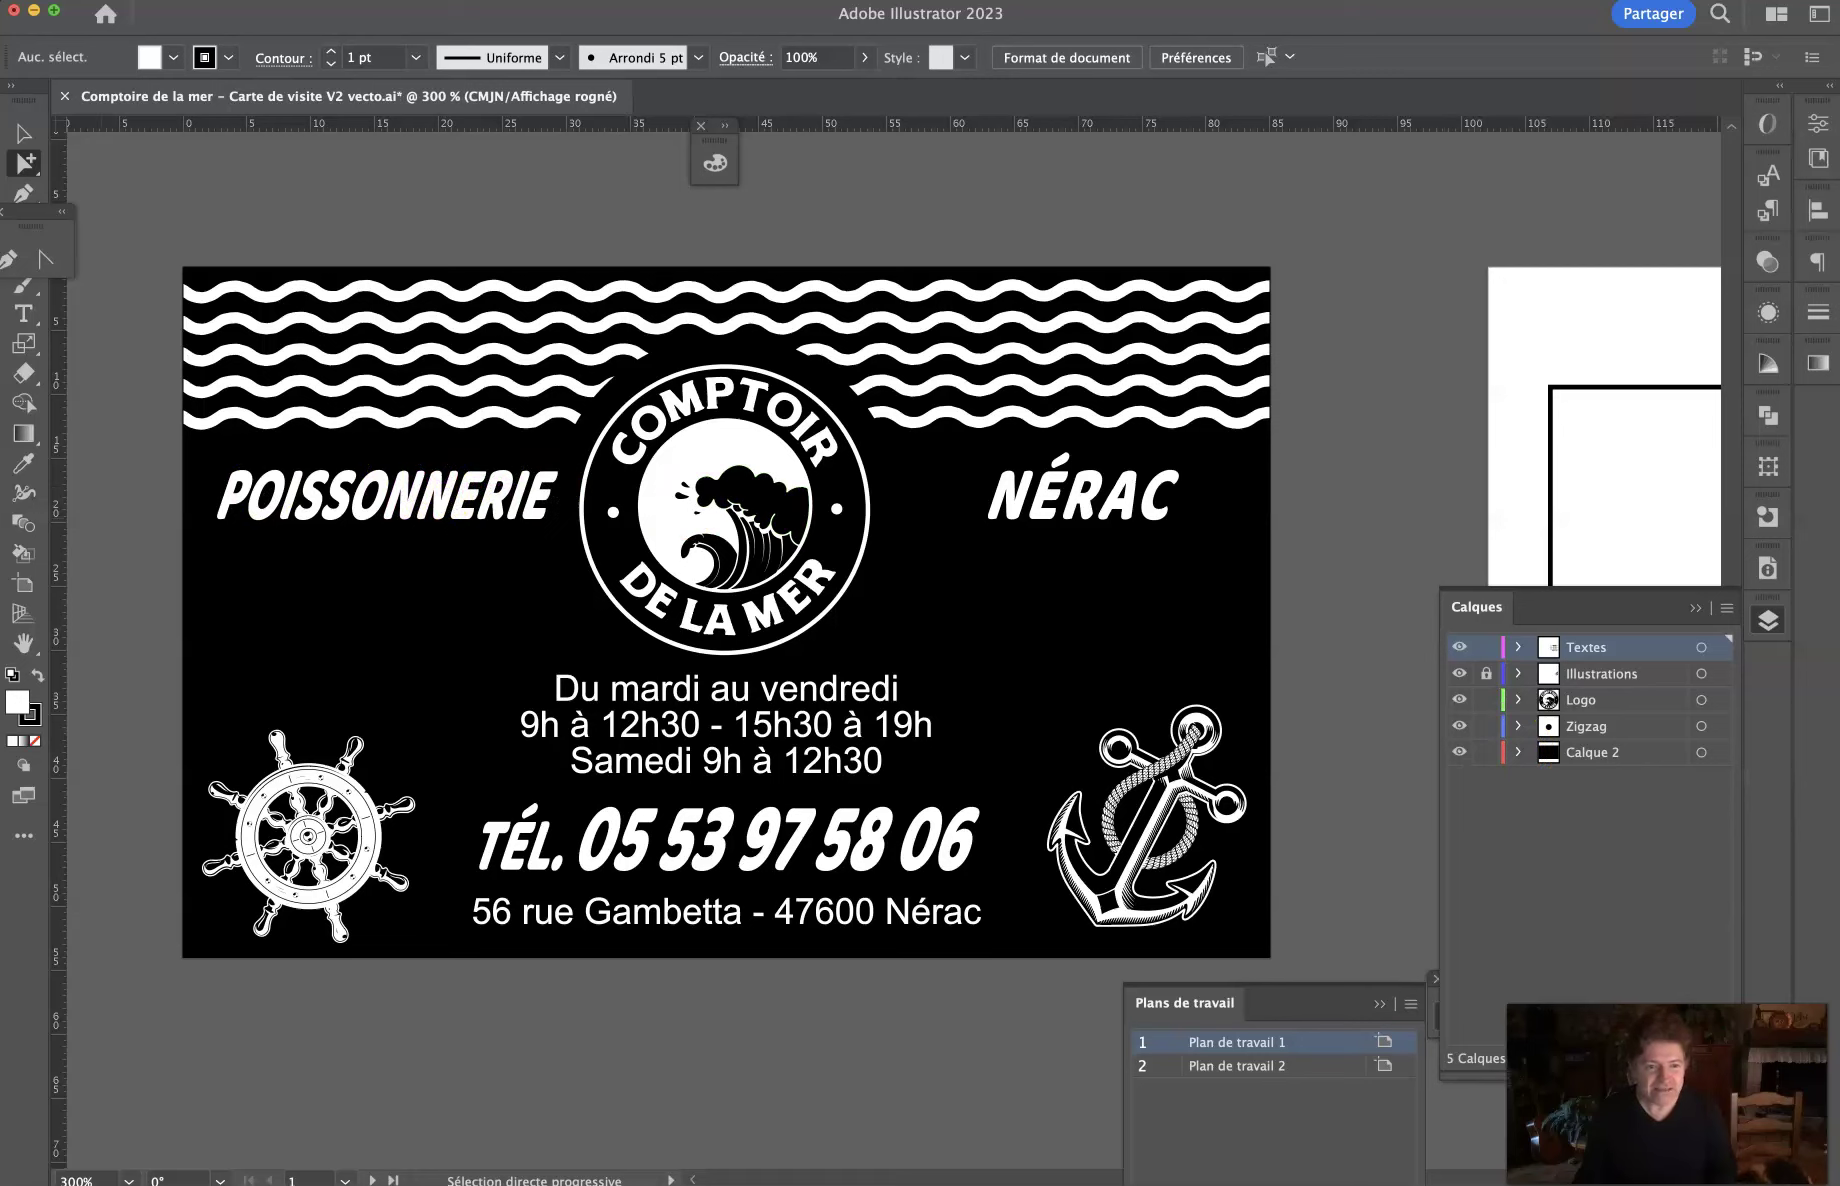
left_click_drag(945, 378, 1443, 164)
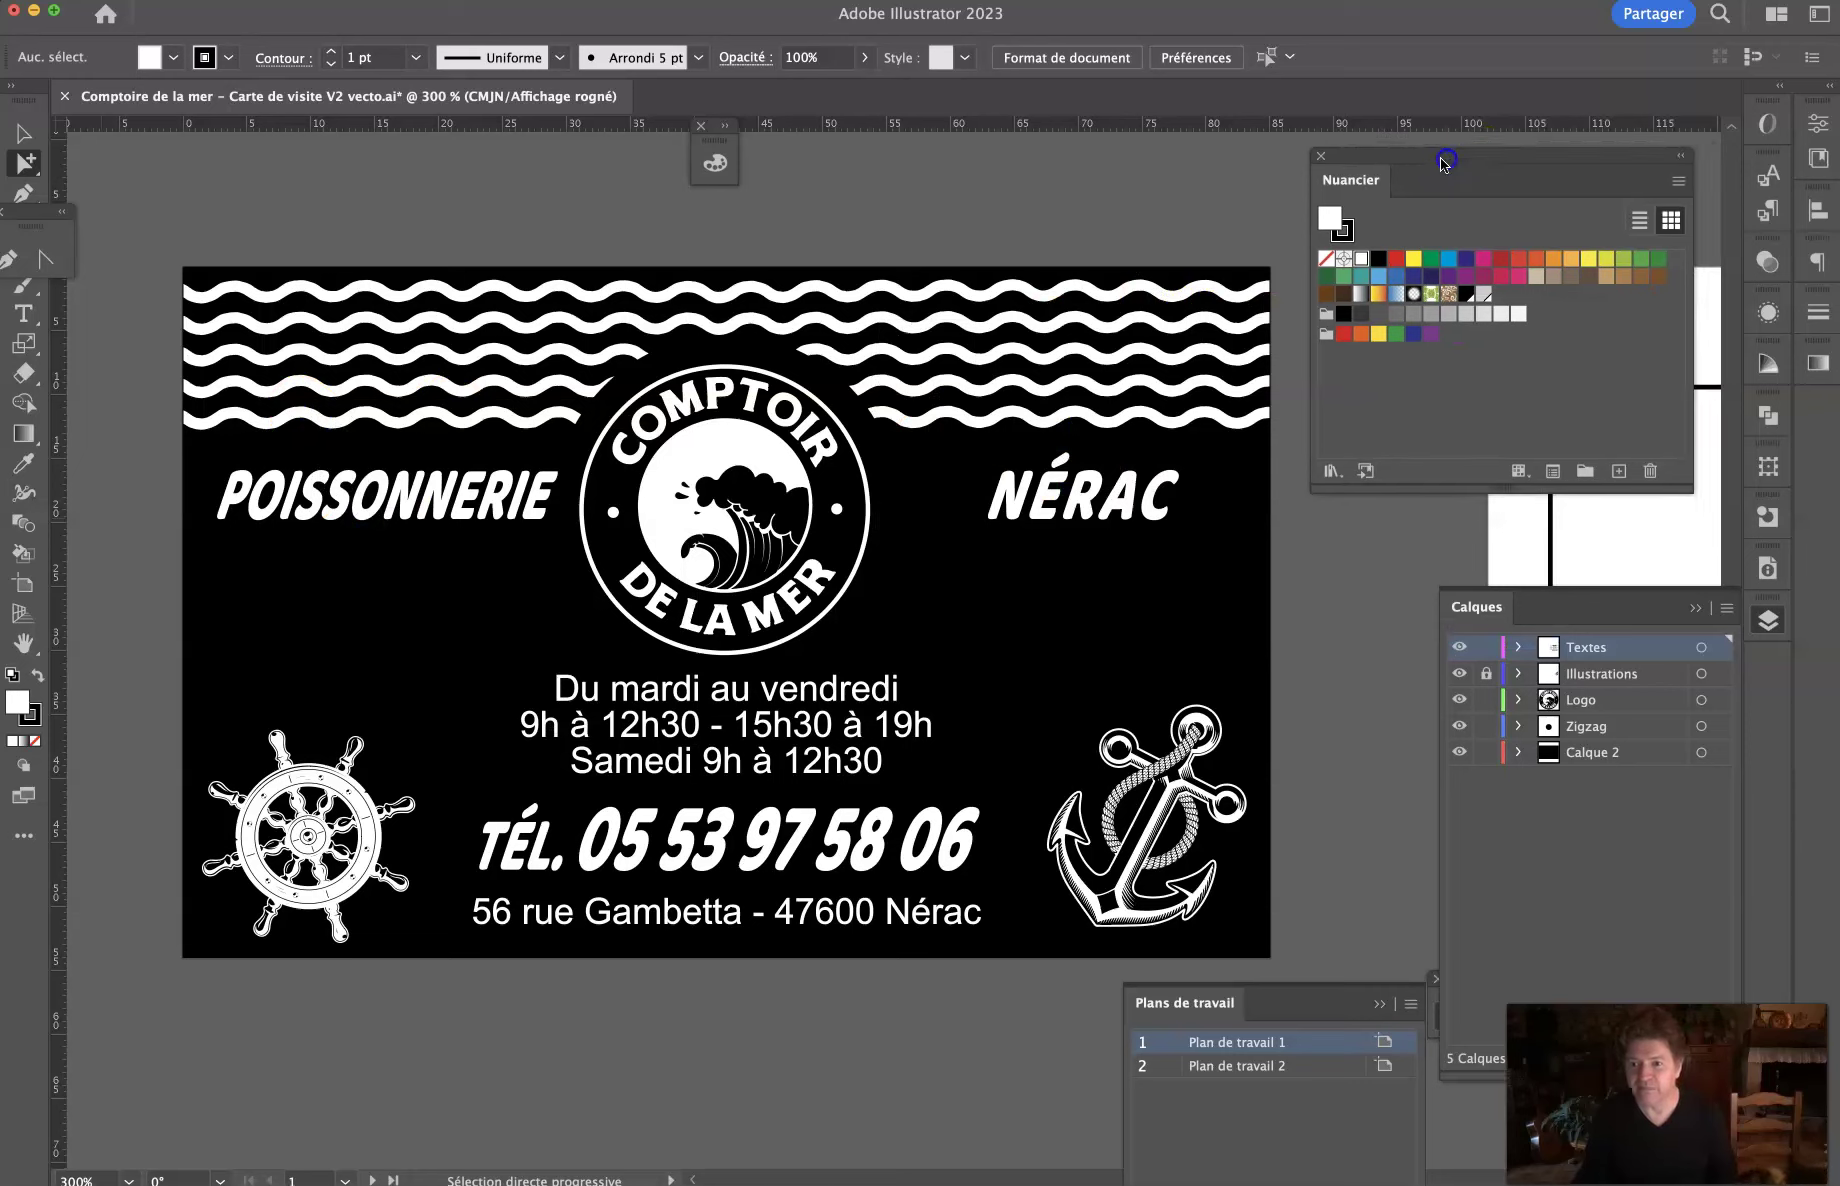
left_click(1251, 497)
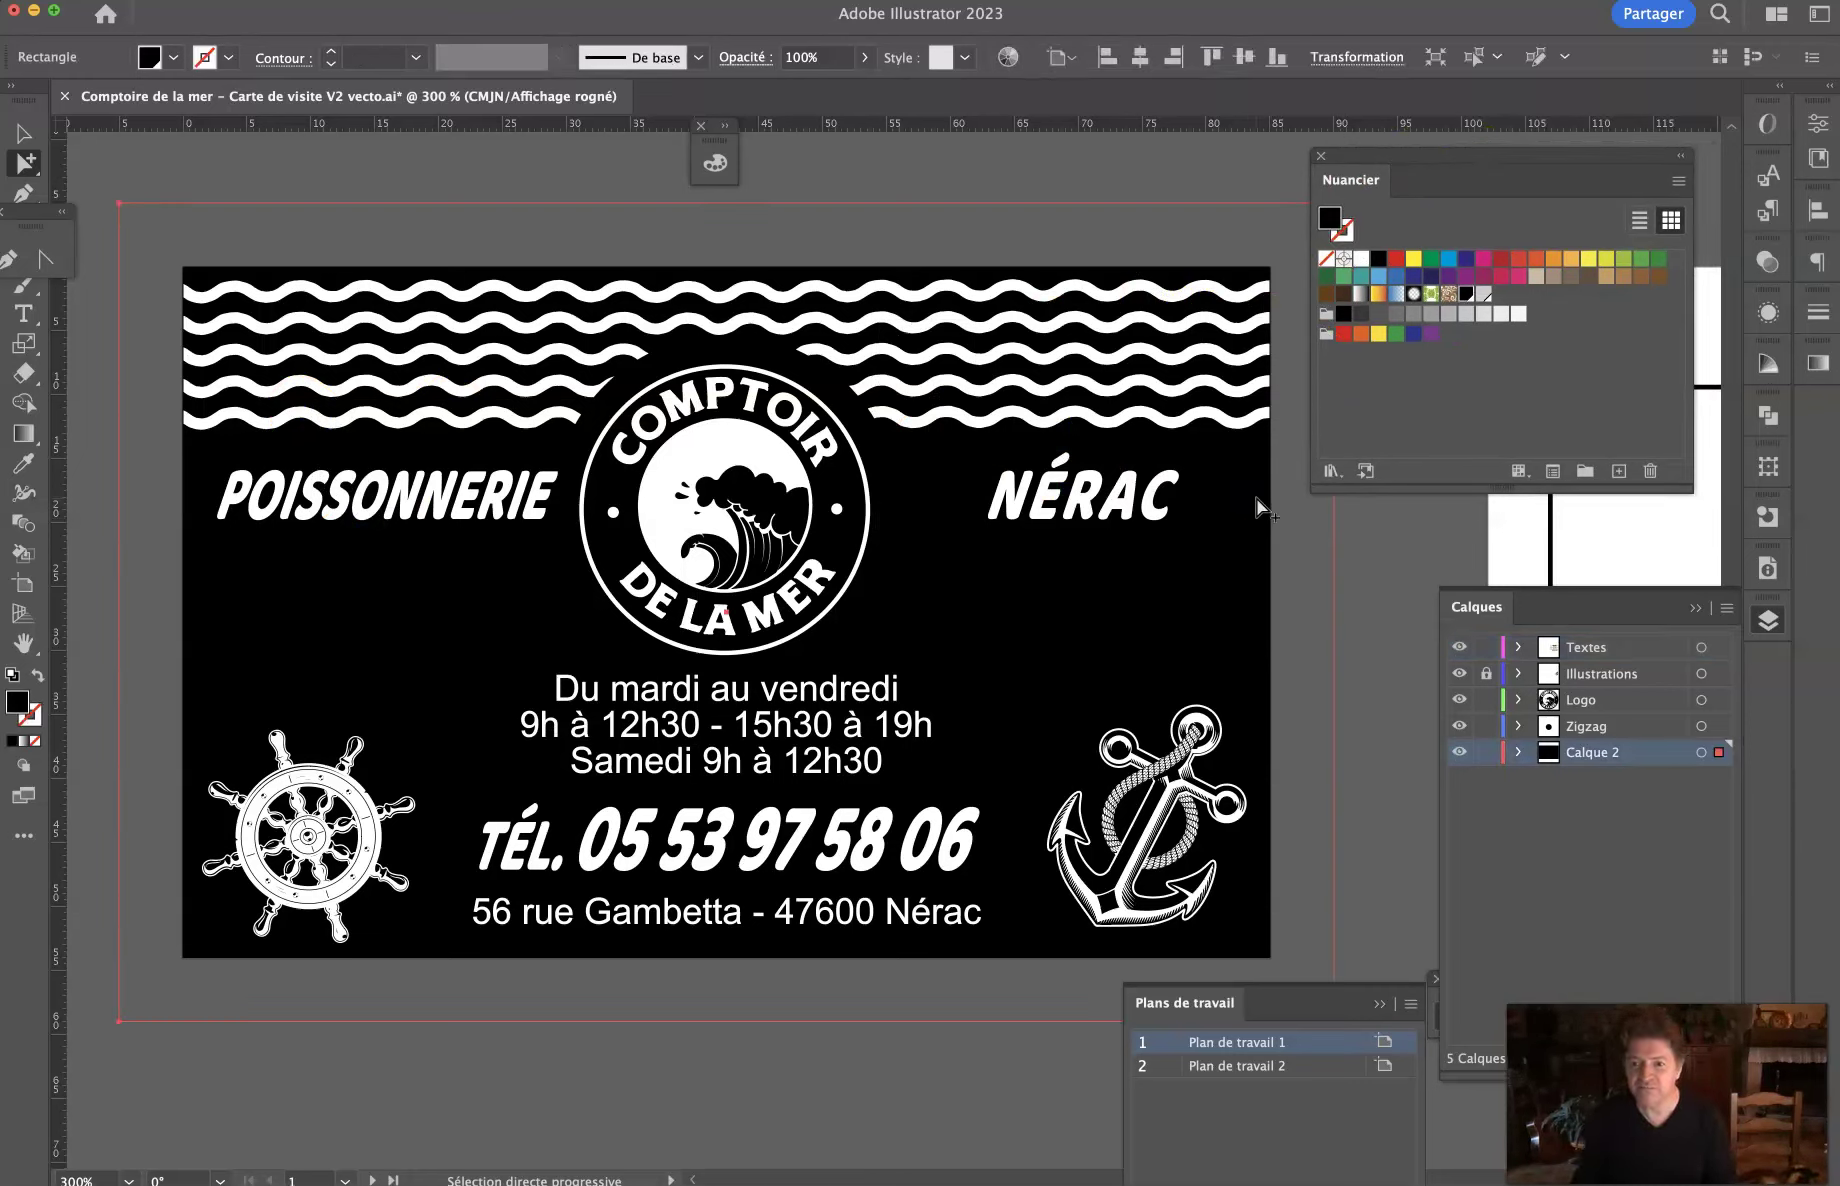
Step: Inspect the CMYK percentages of the background rectangle's fill in the colour picker, cancel it and deselect the rectangle
double_click(18, 706)
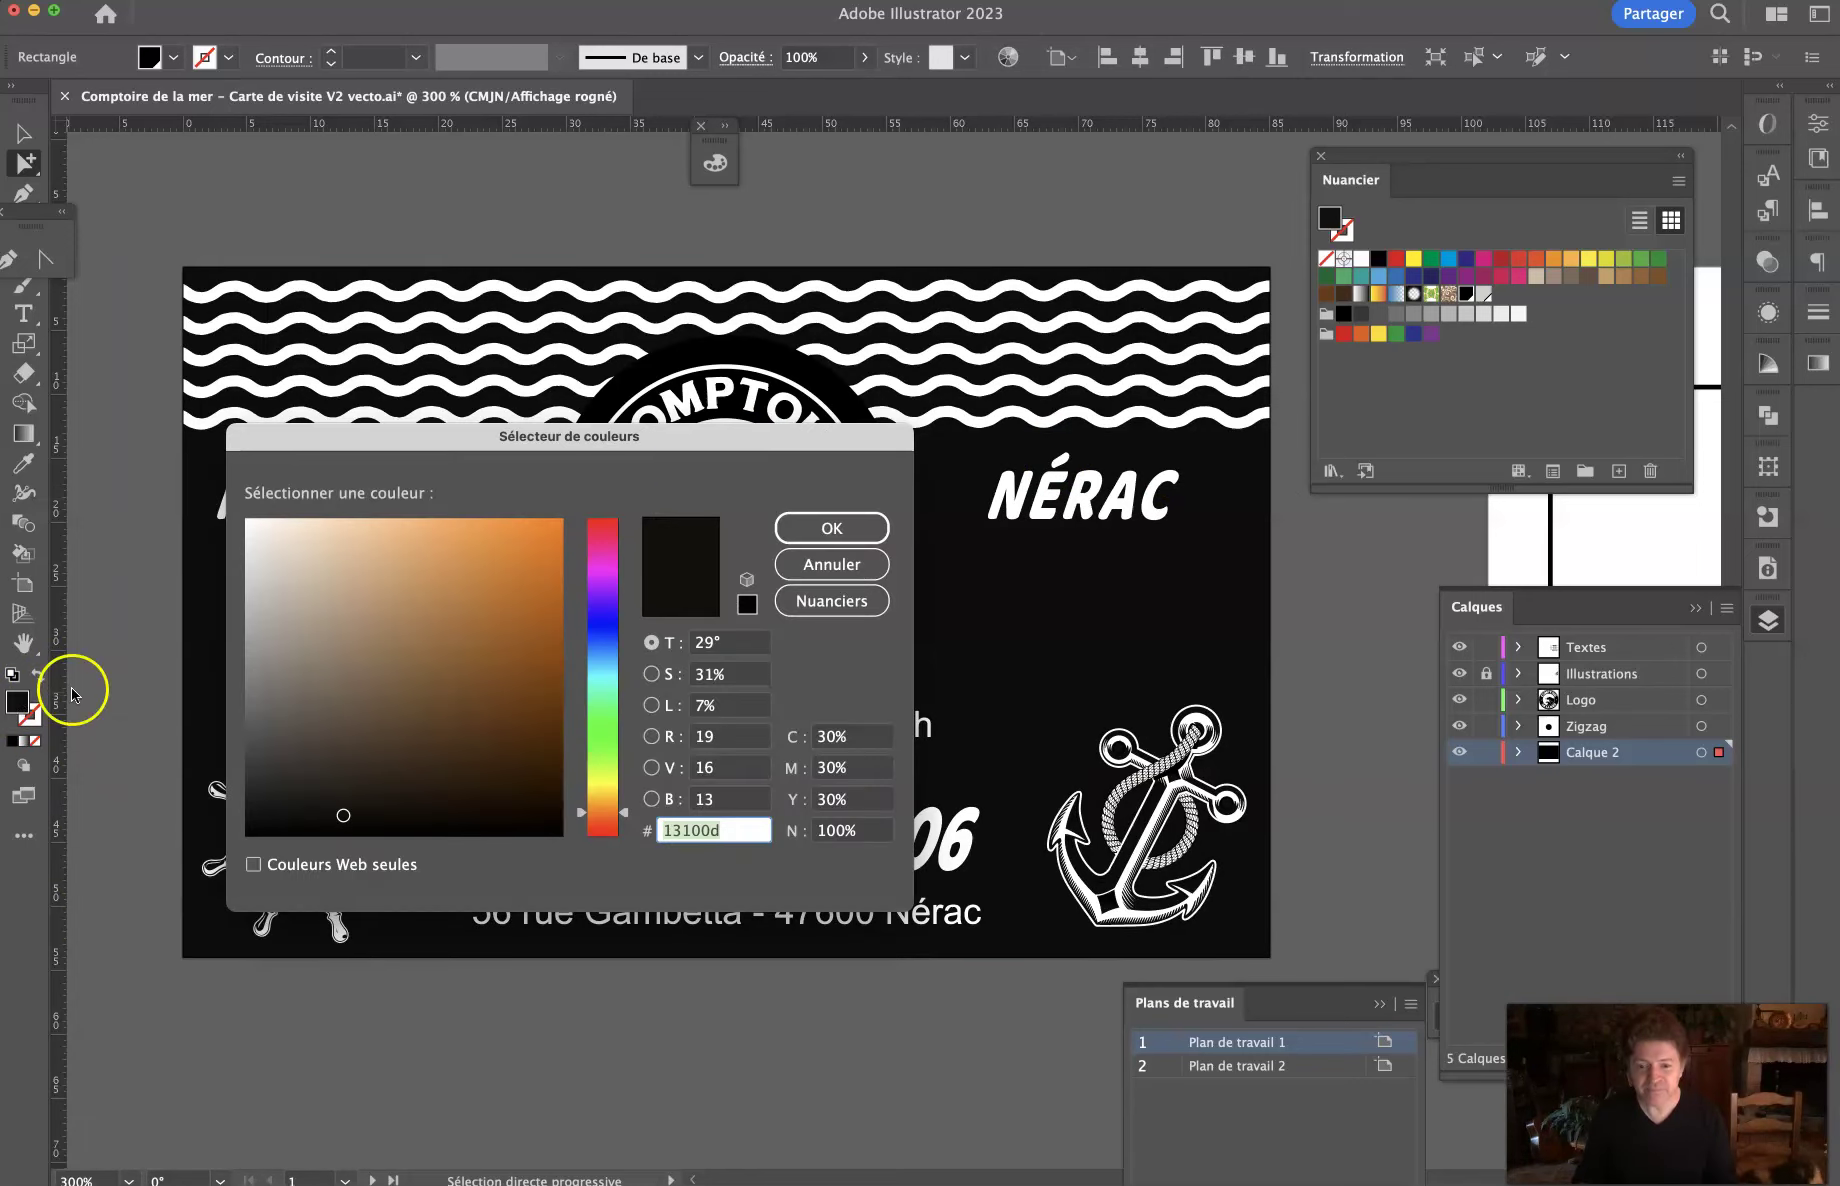
left_click_drag(635, 440, 910, 218)
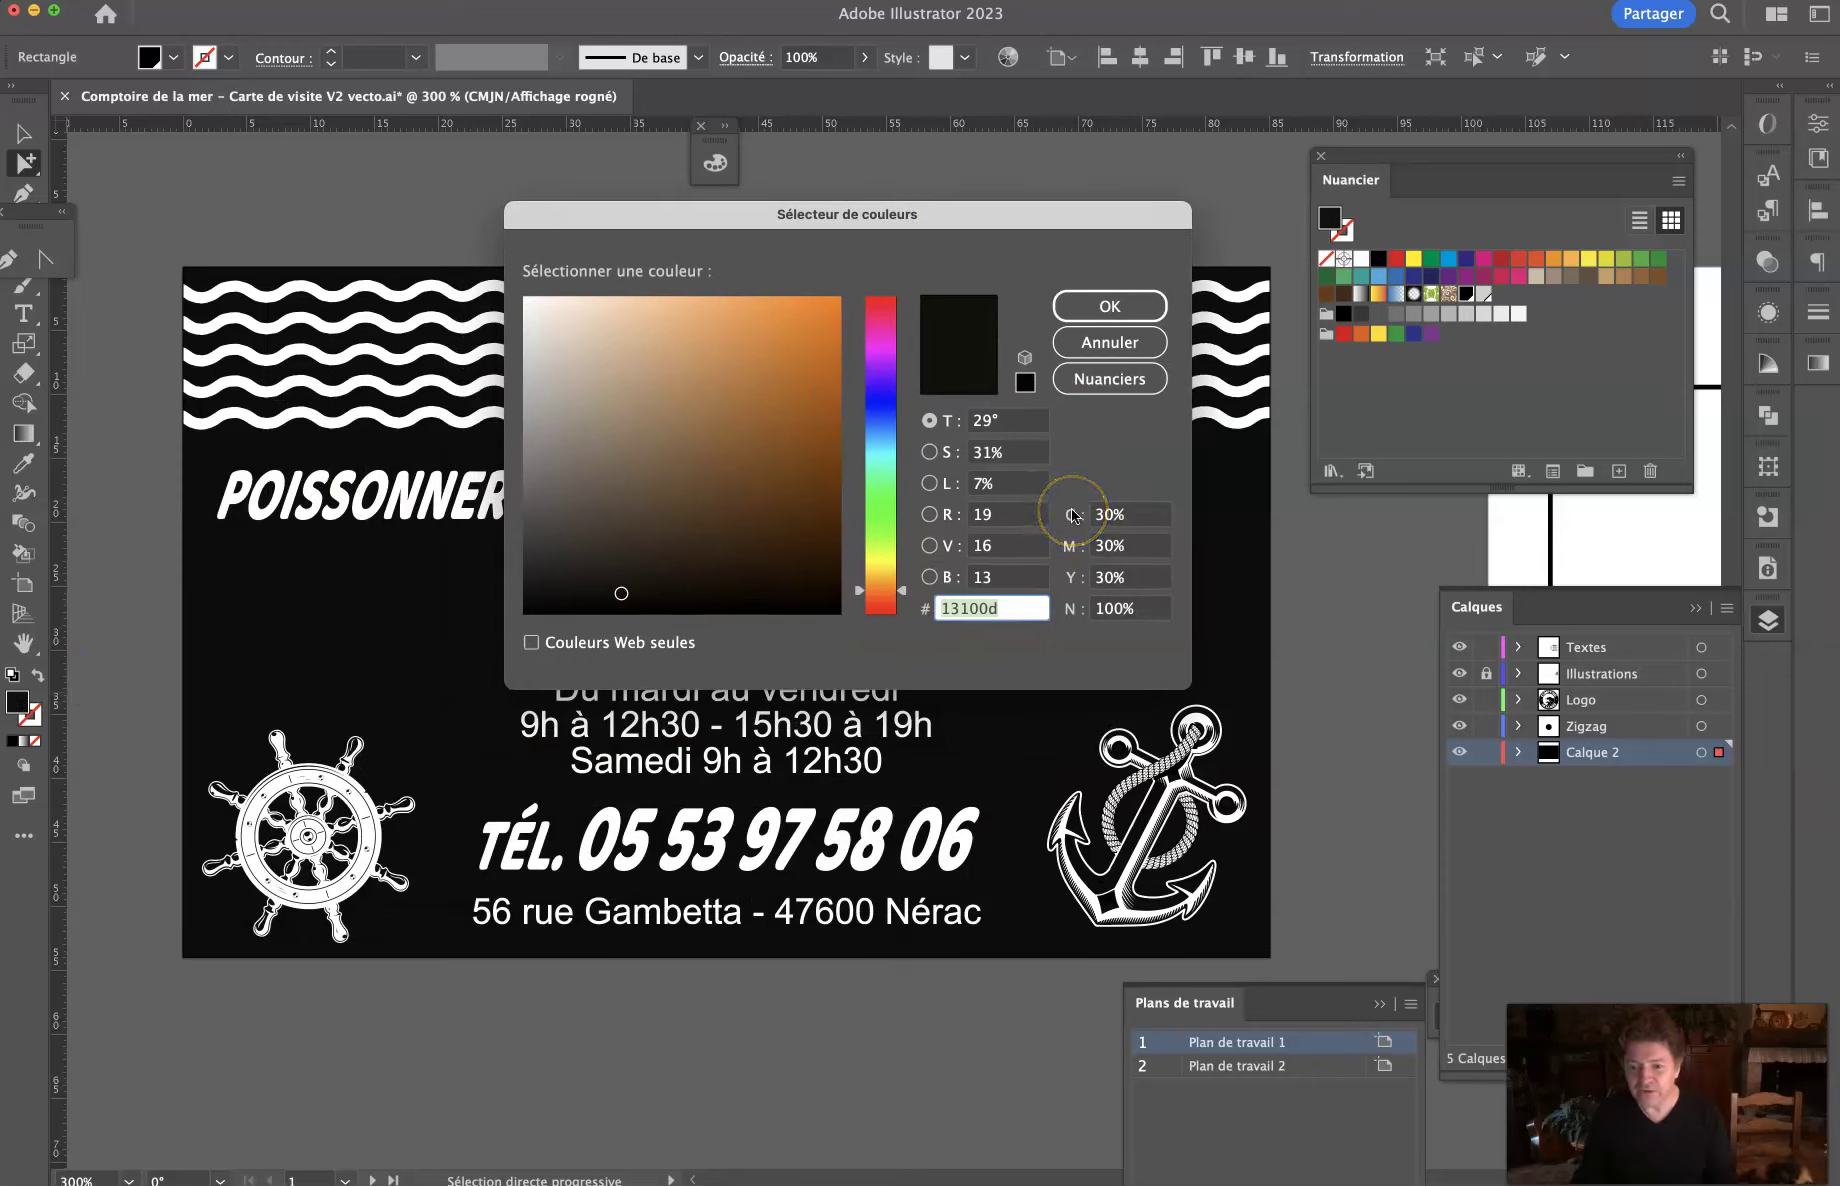
left_click(1077, 615)
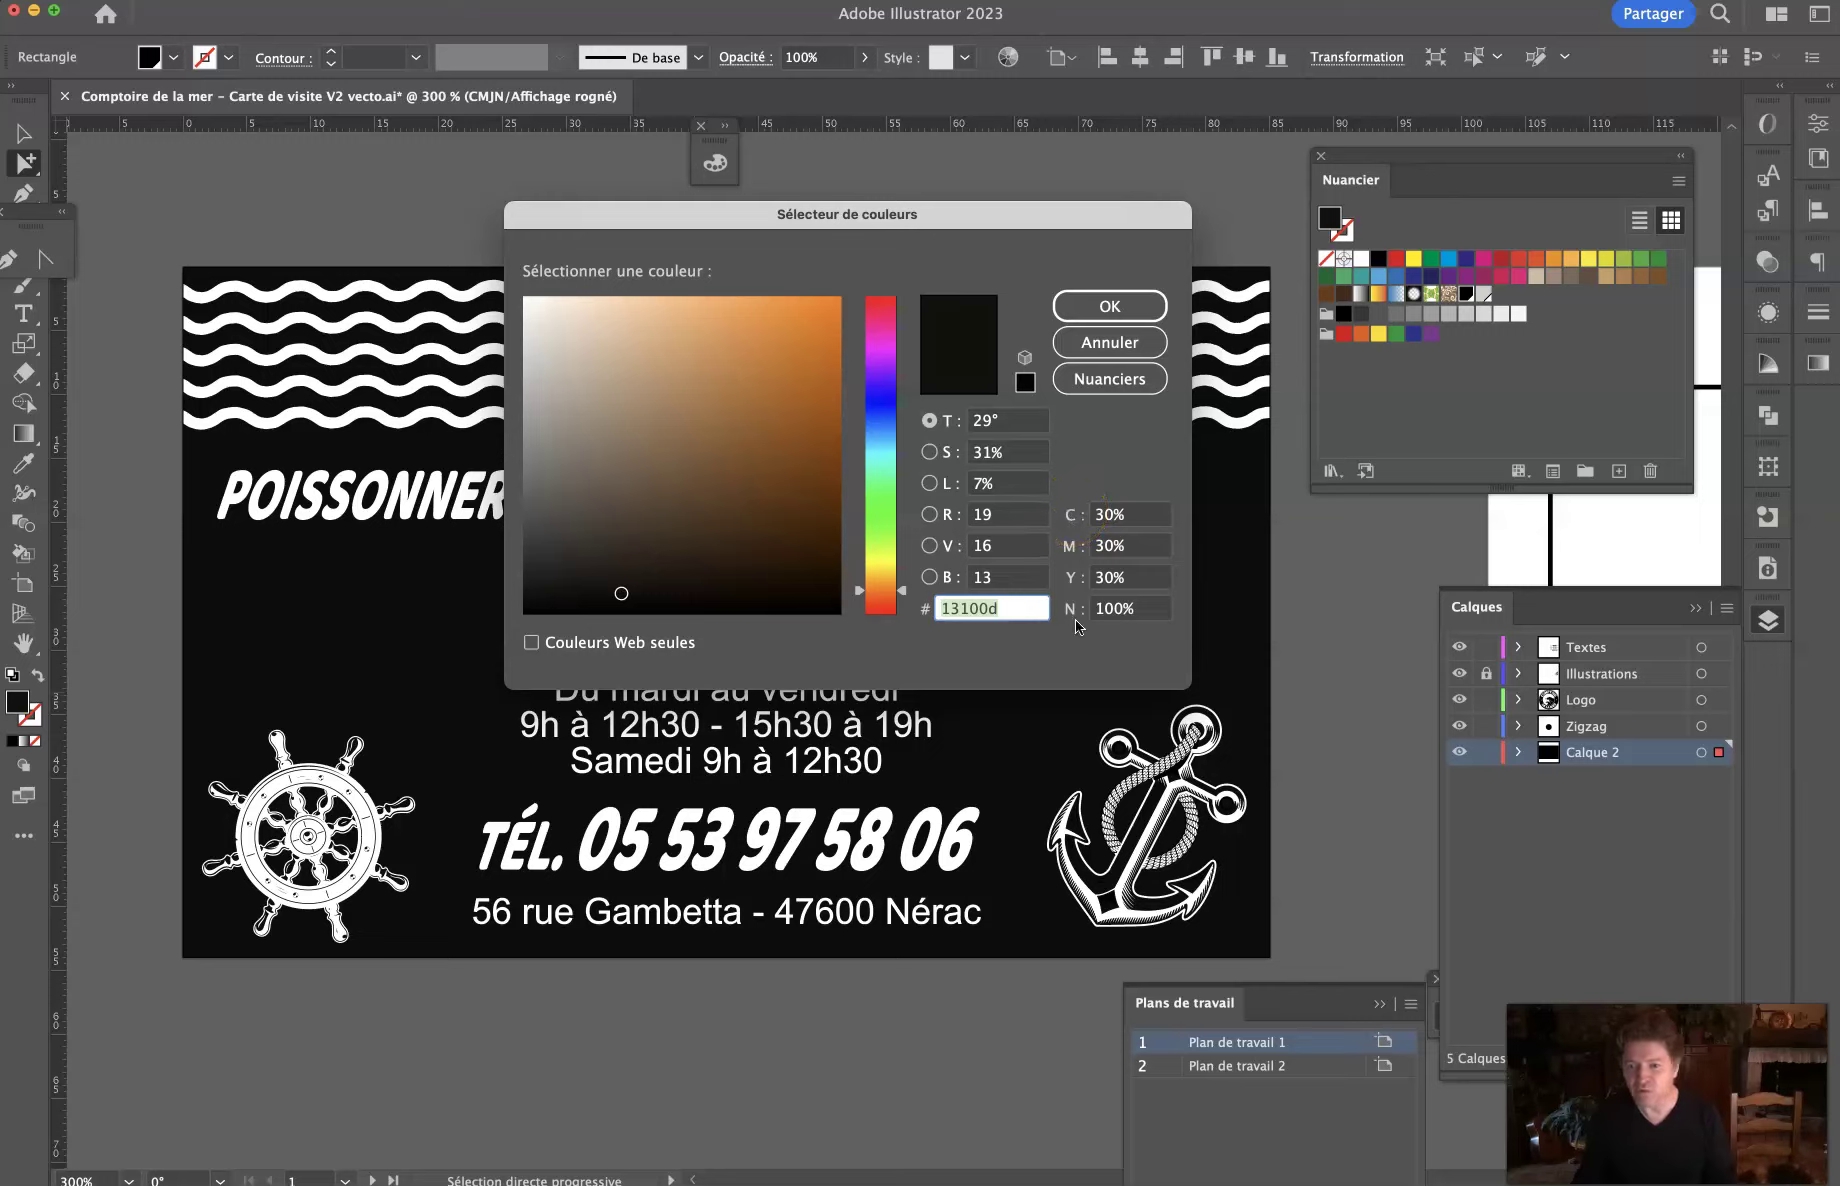
left_click(1145, 610)
left_click_drag(1145, 612, 1083, 612)
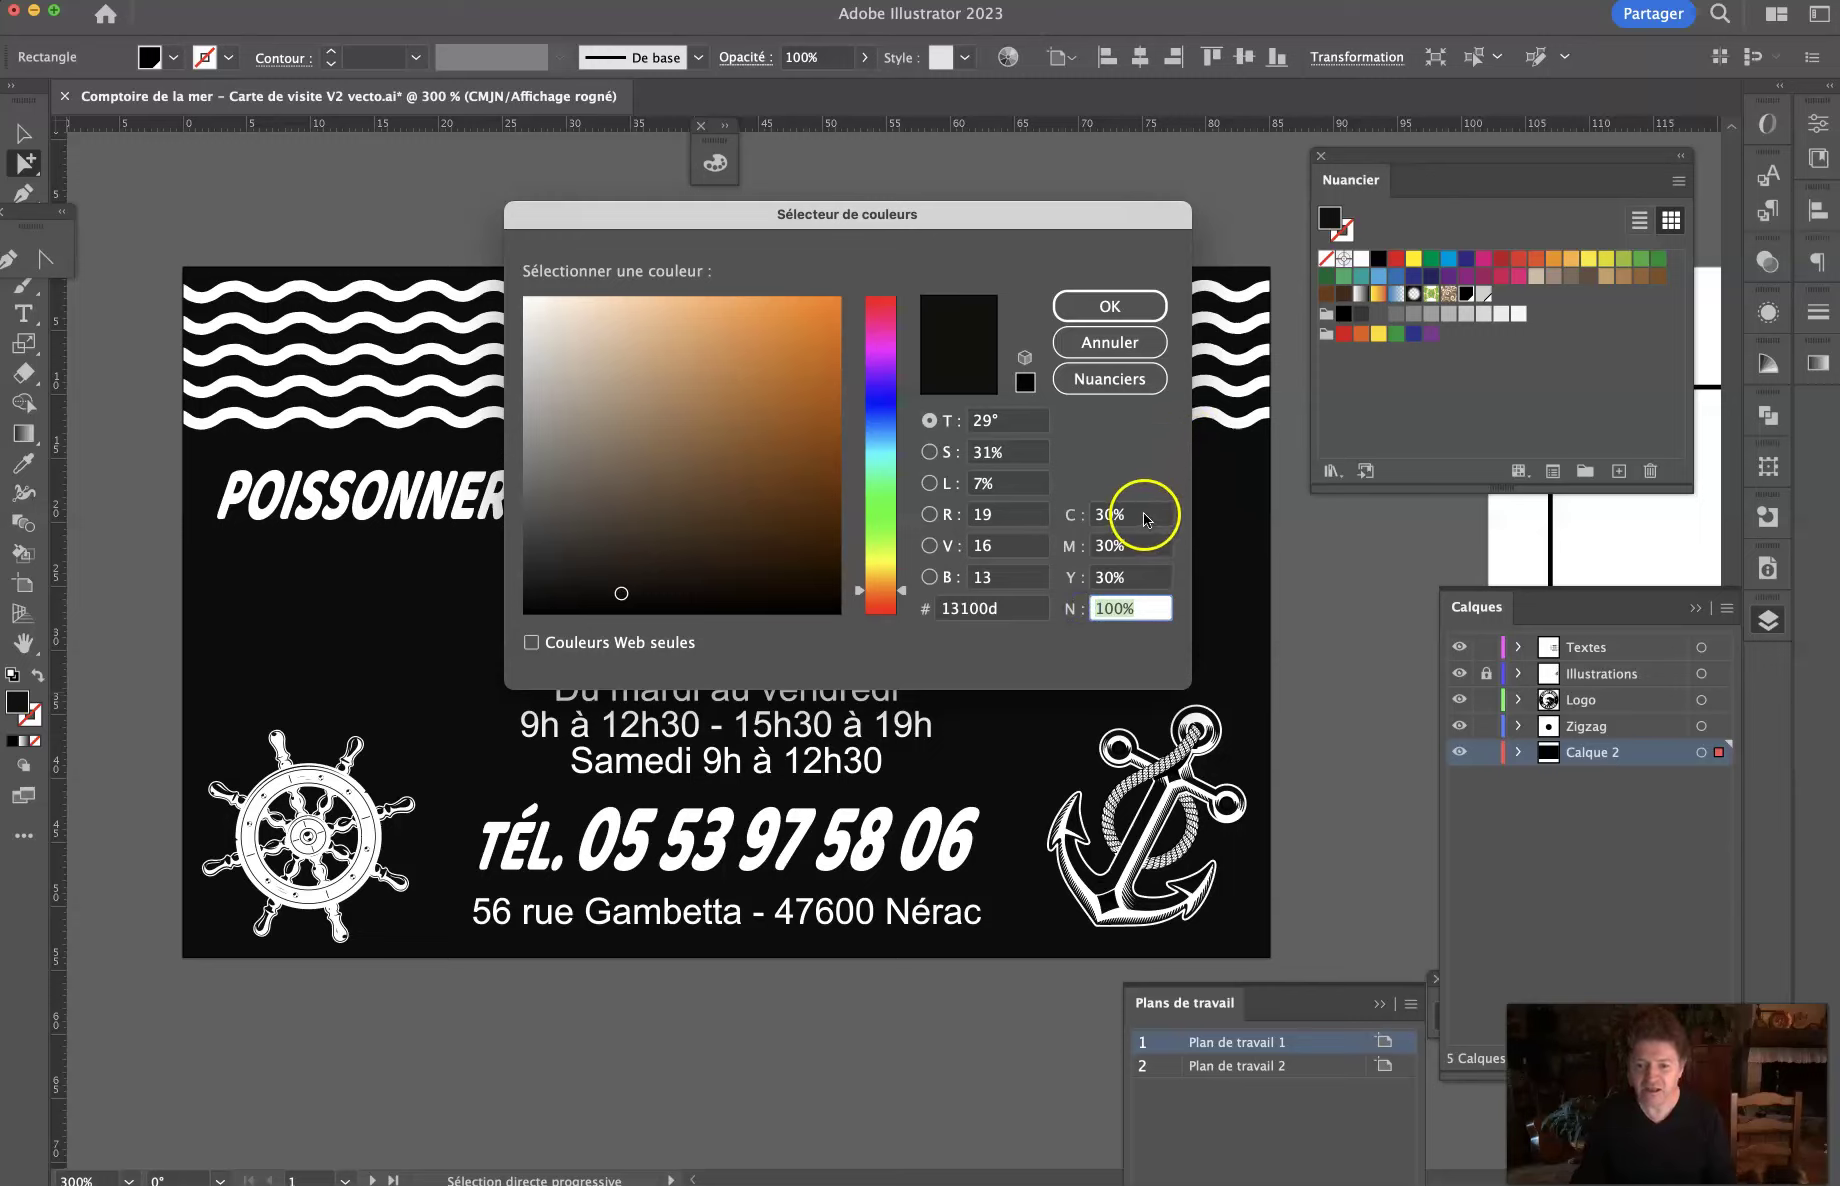
left_click_drag(1143, 515, 1086, 516)
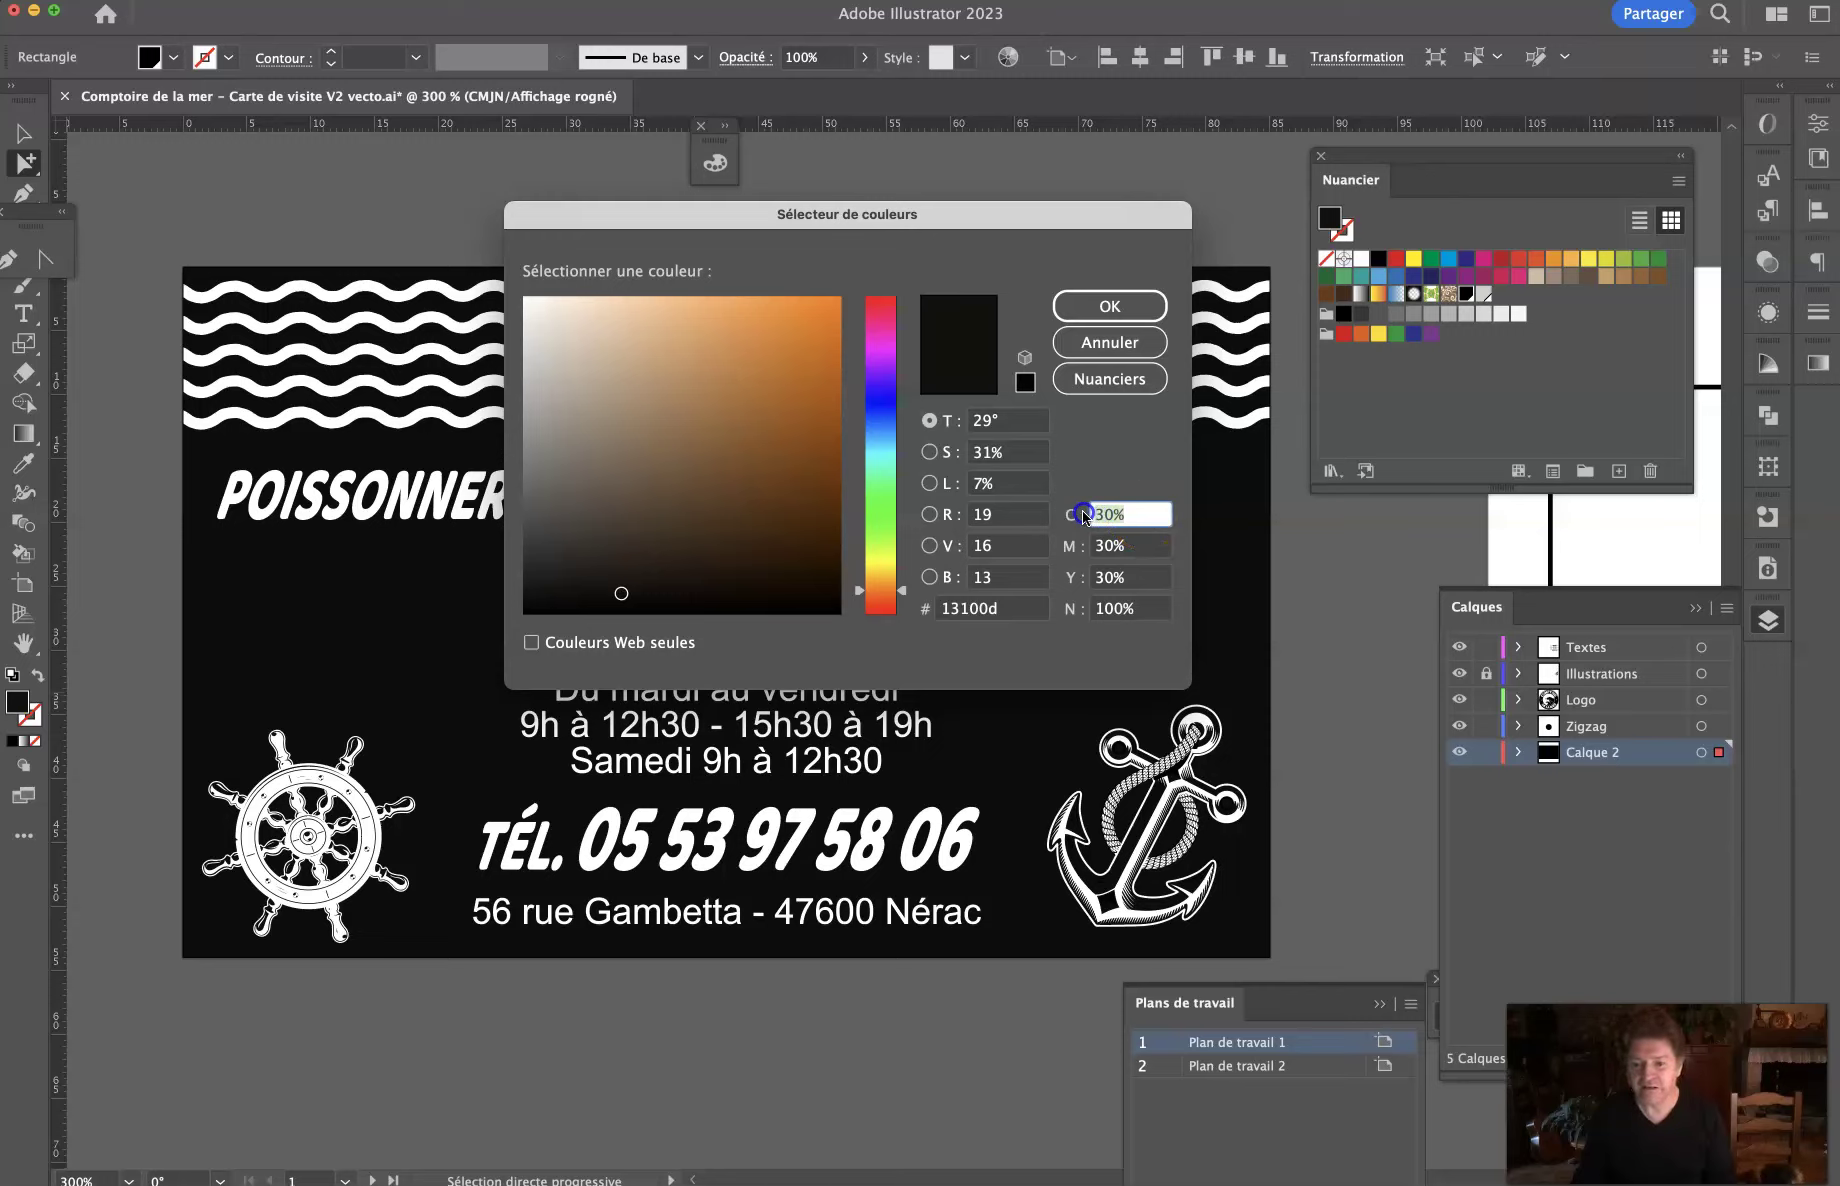
left_click(1109, 512)
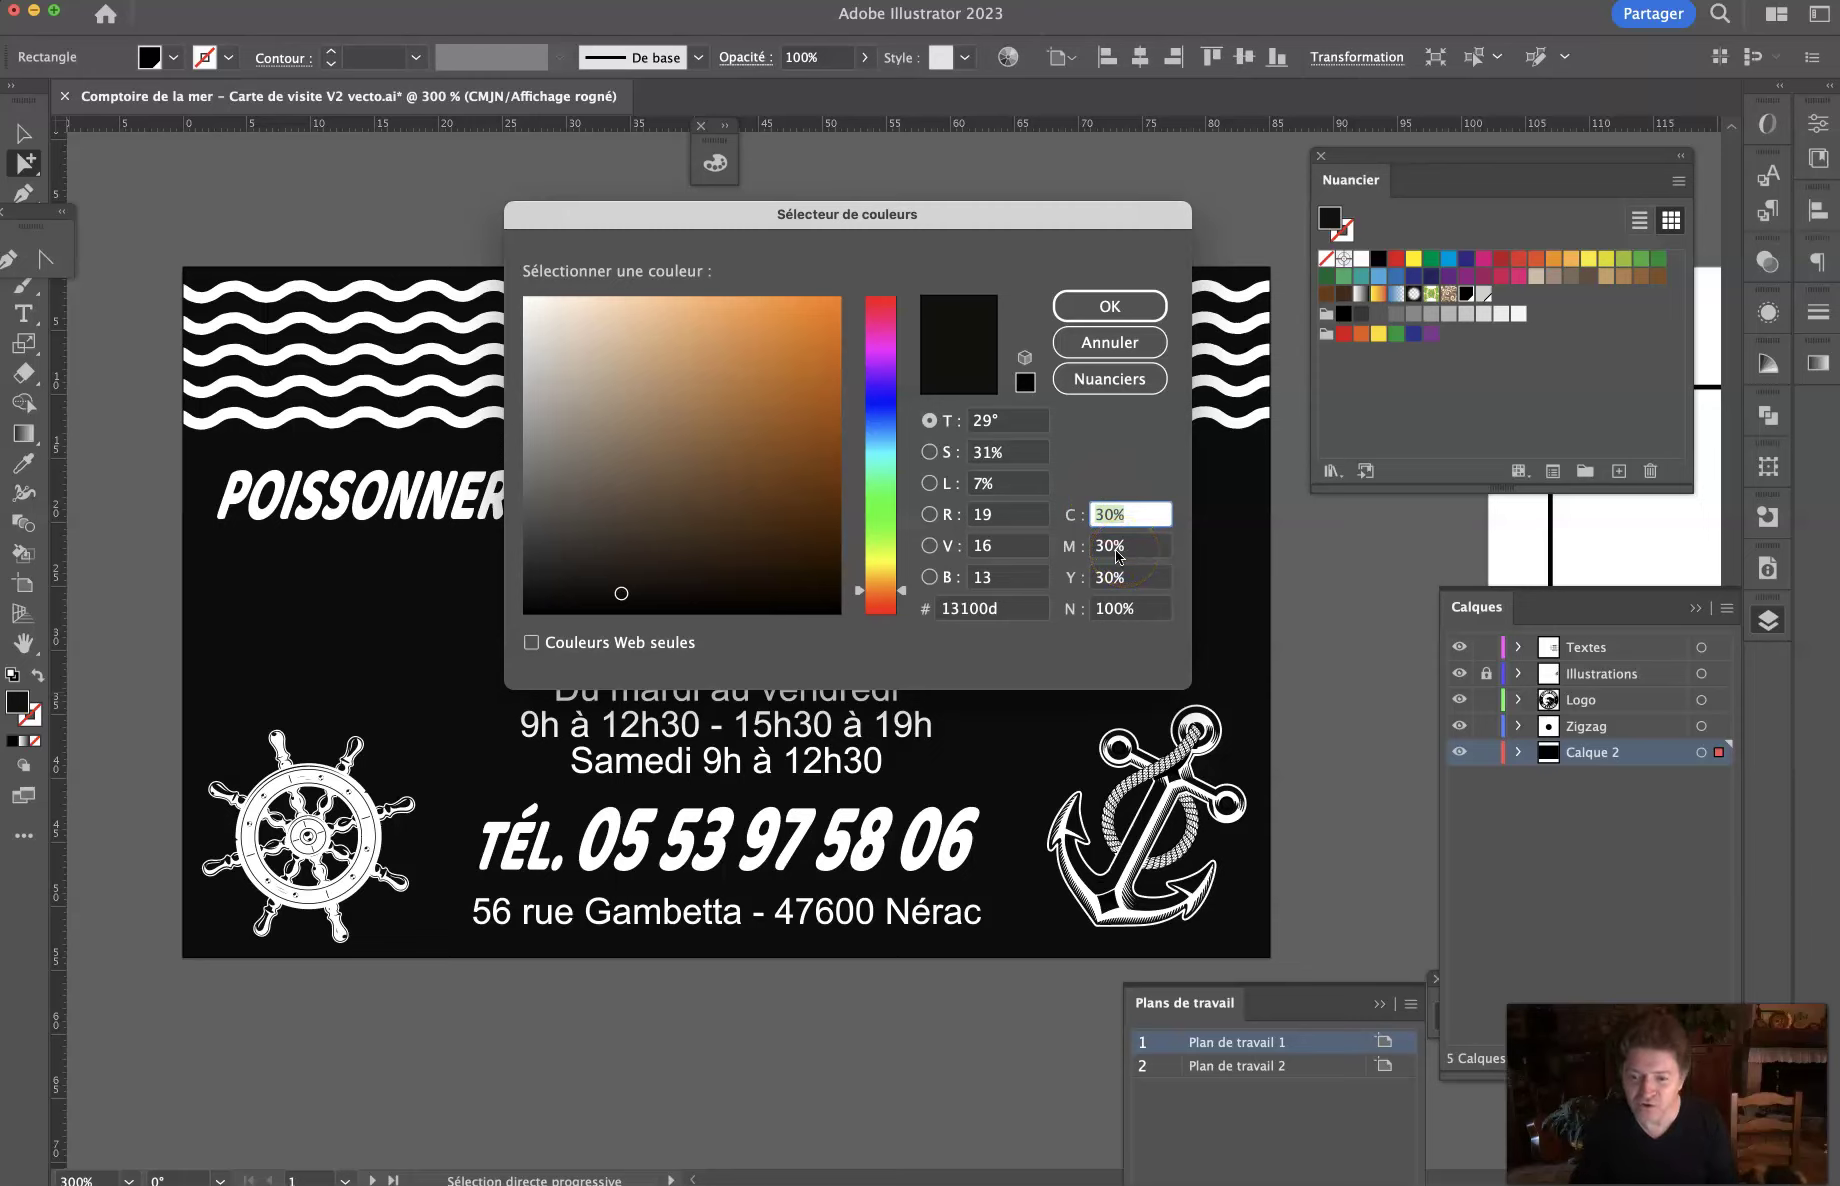
left_click(1086, 345)
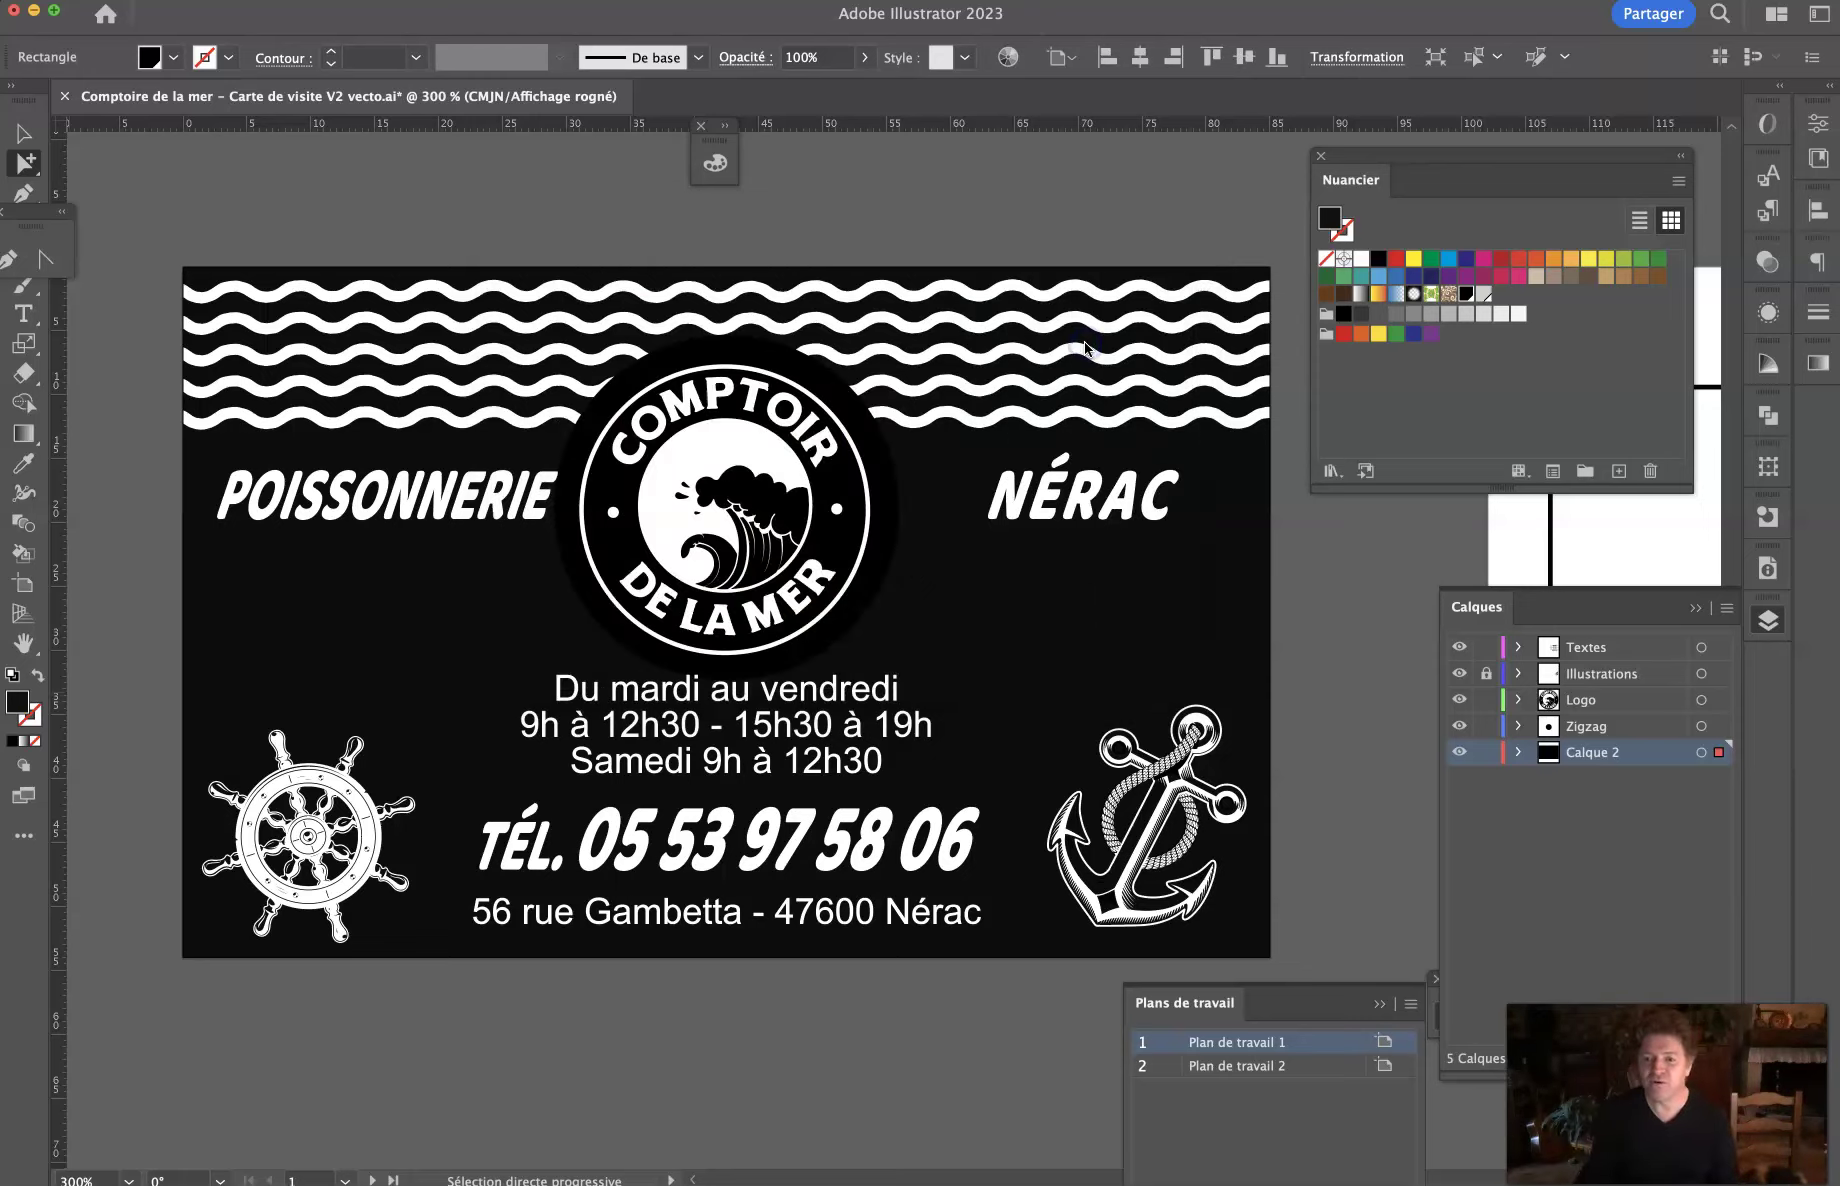
left_click(1351, 608)
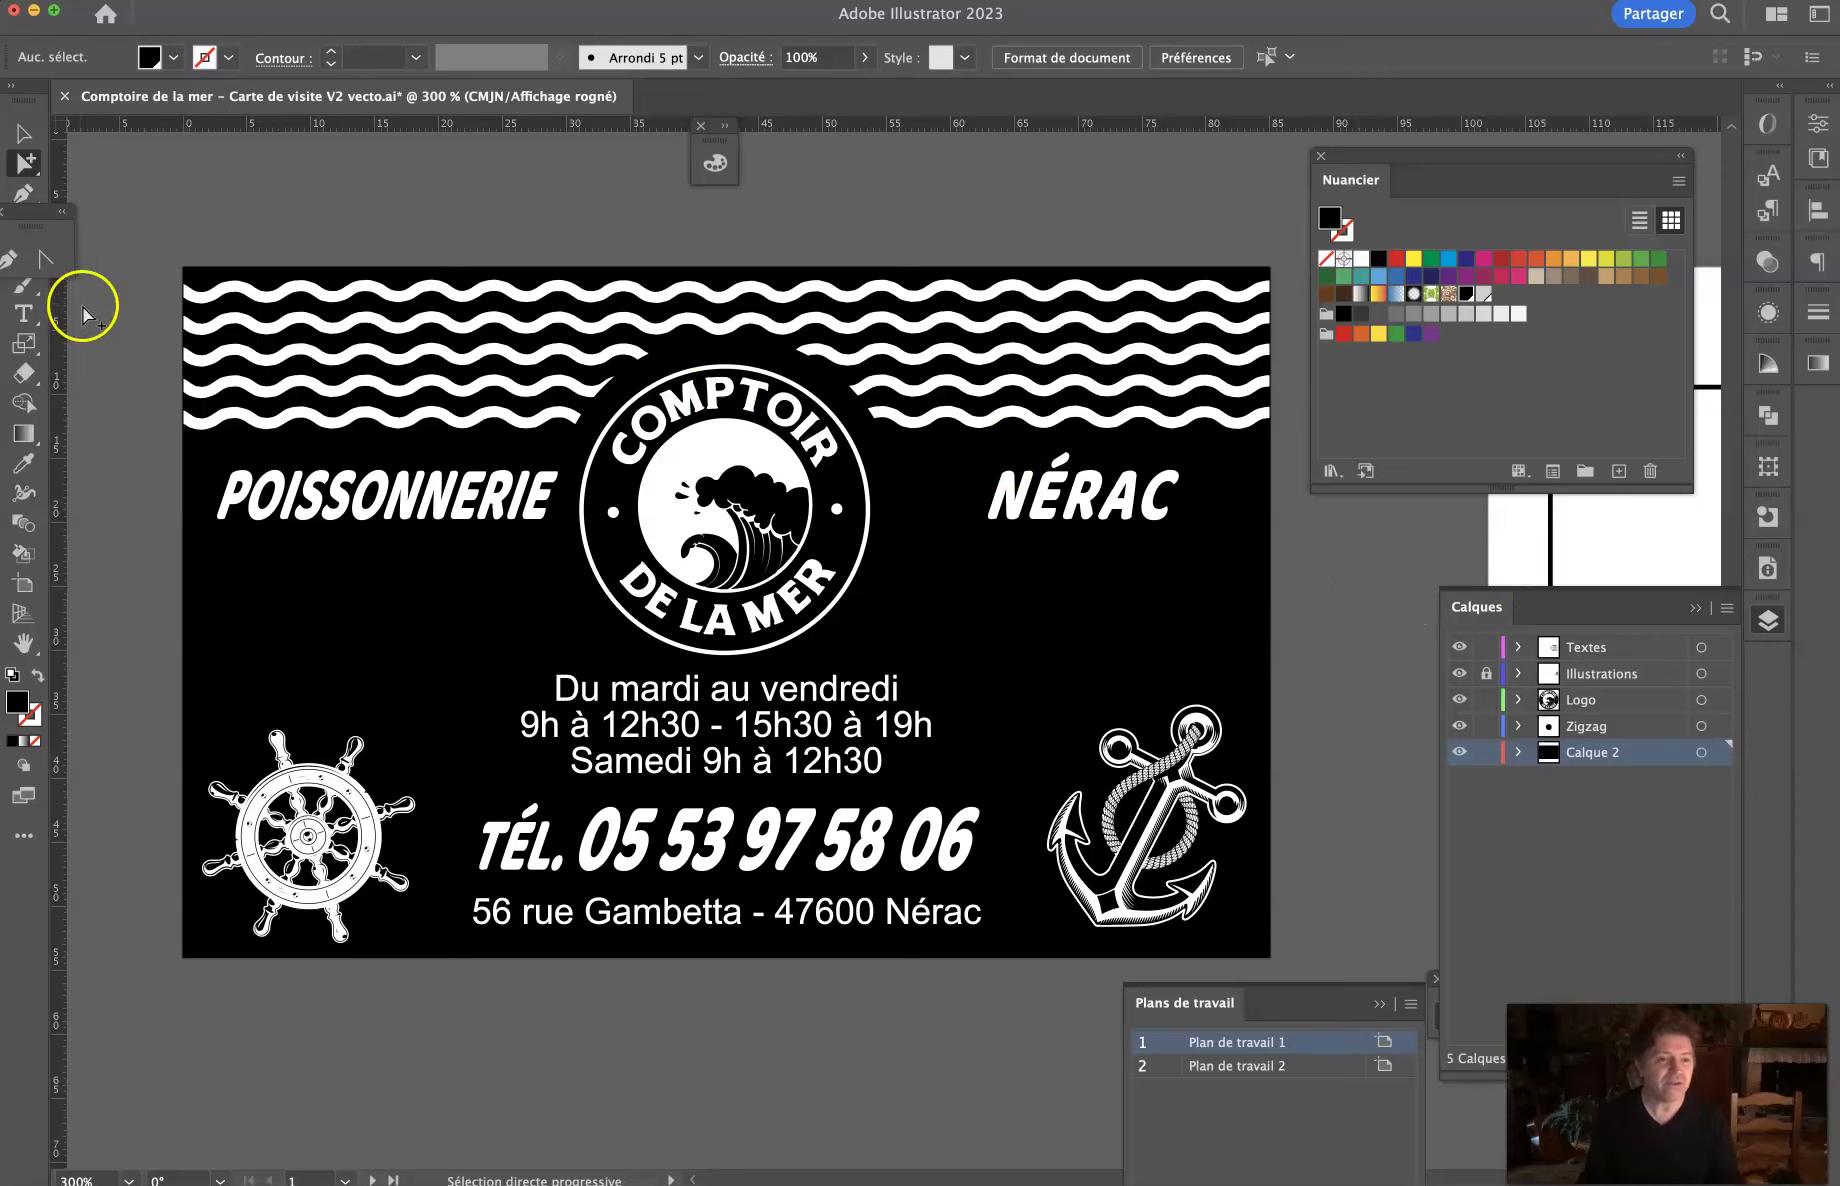
Step: Switch to Finder and open "Comptoire de la mer - Carte de visite V2 vecto.pdf" from the PDF IMPRIMEUR folder in Acrobat
key("super+Tab")
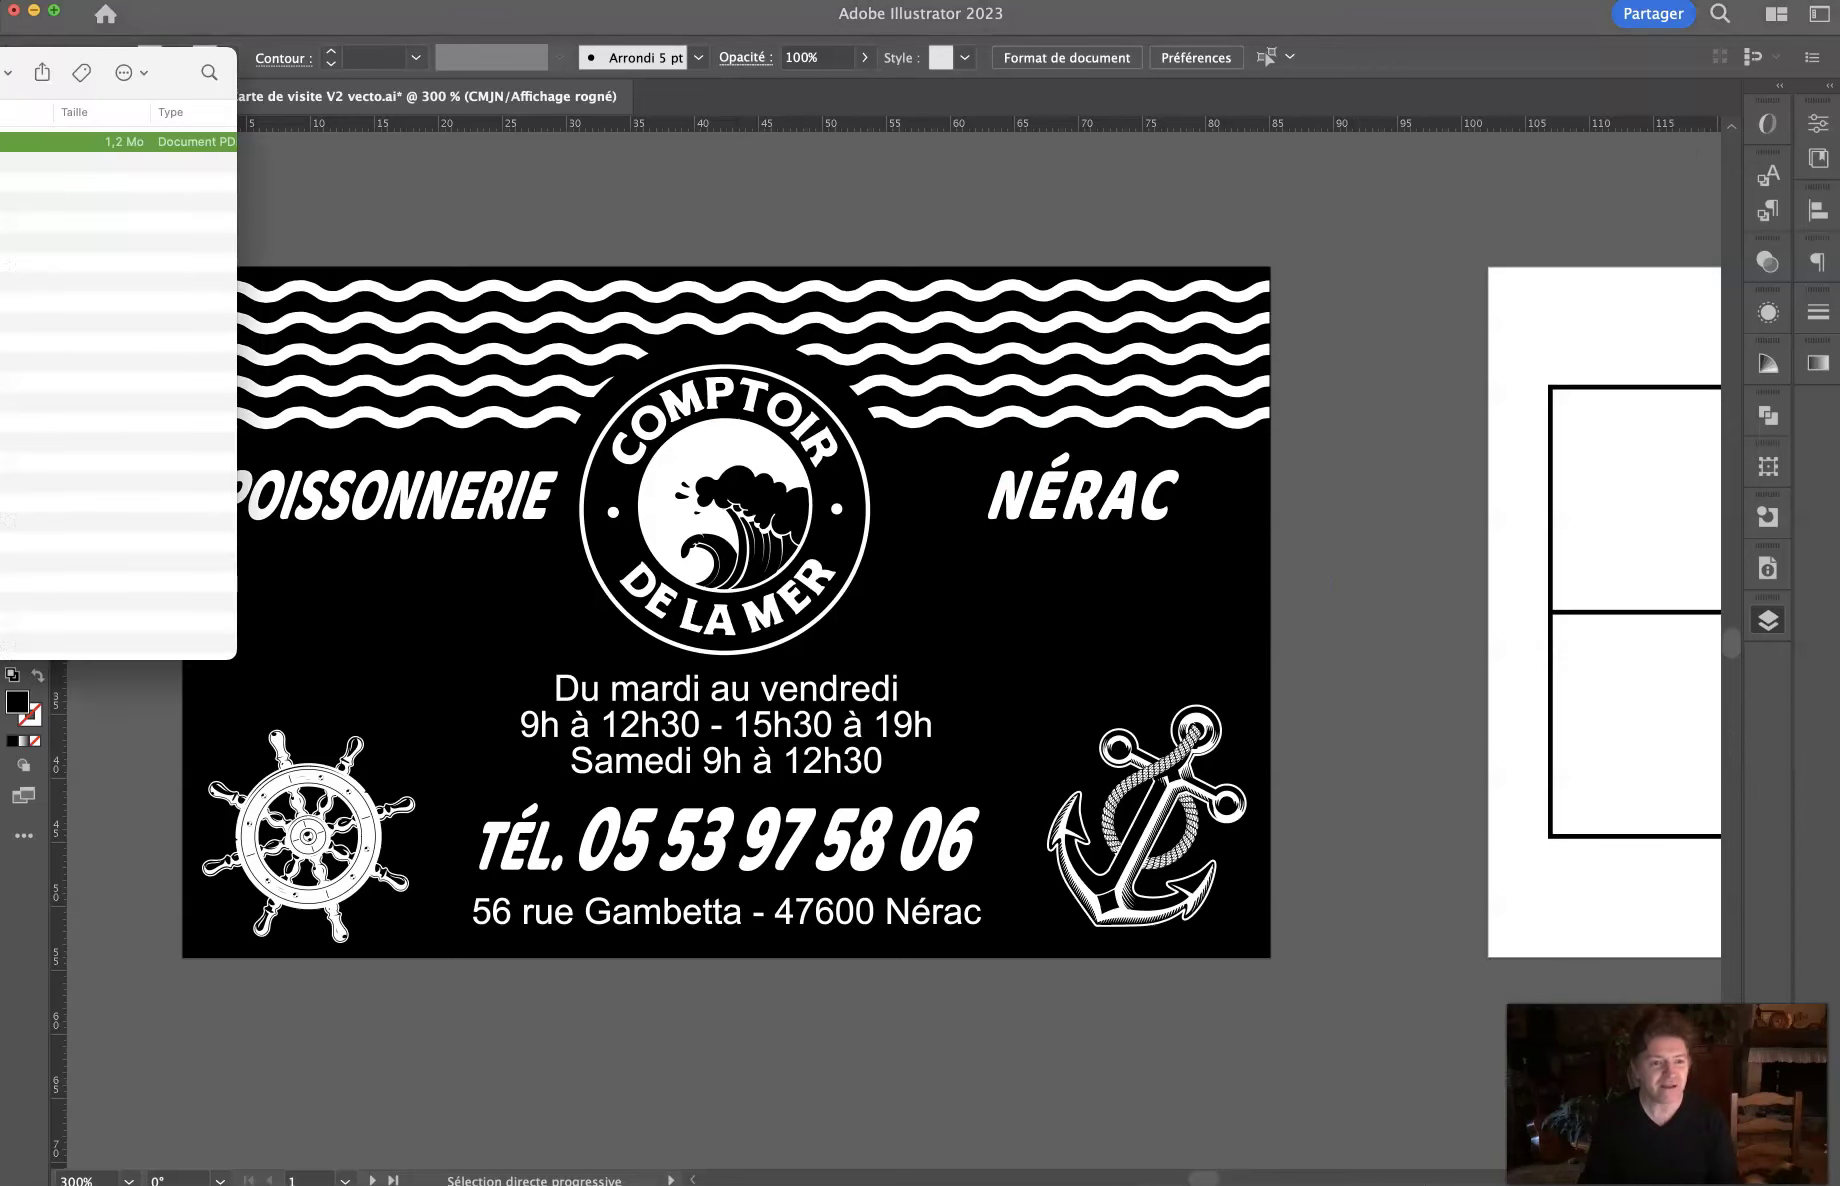
left_click_drag(0, 67, 645, 217)
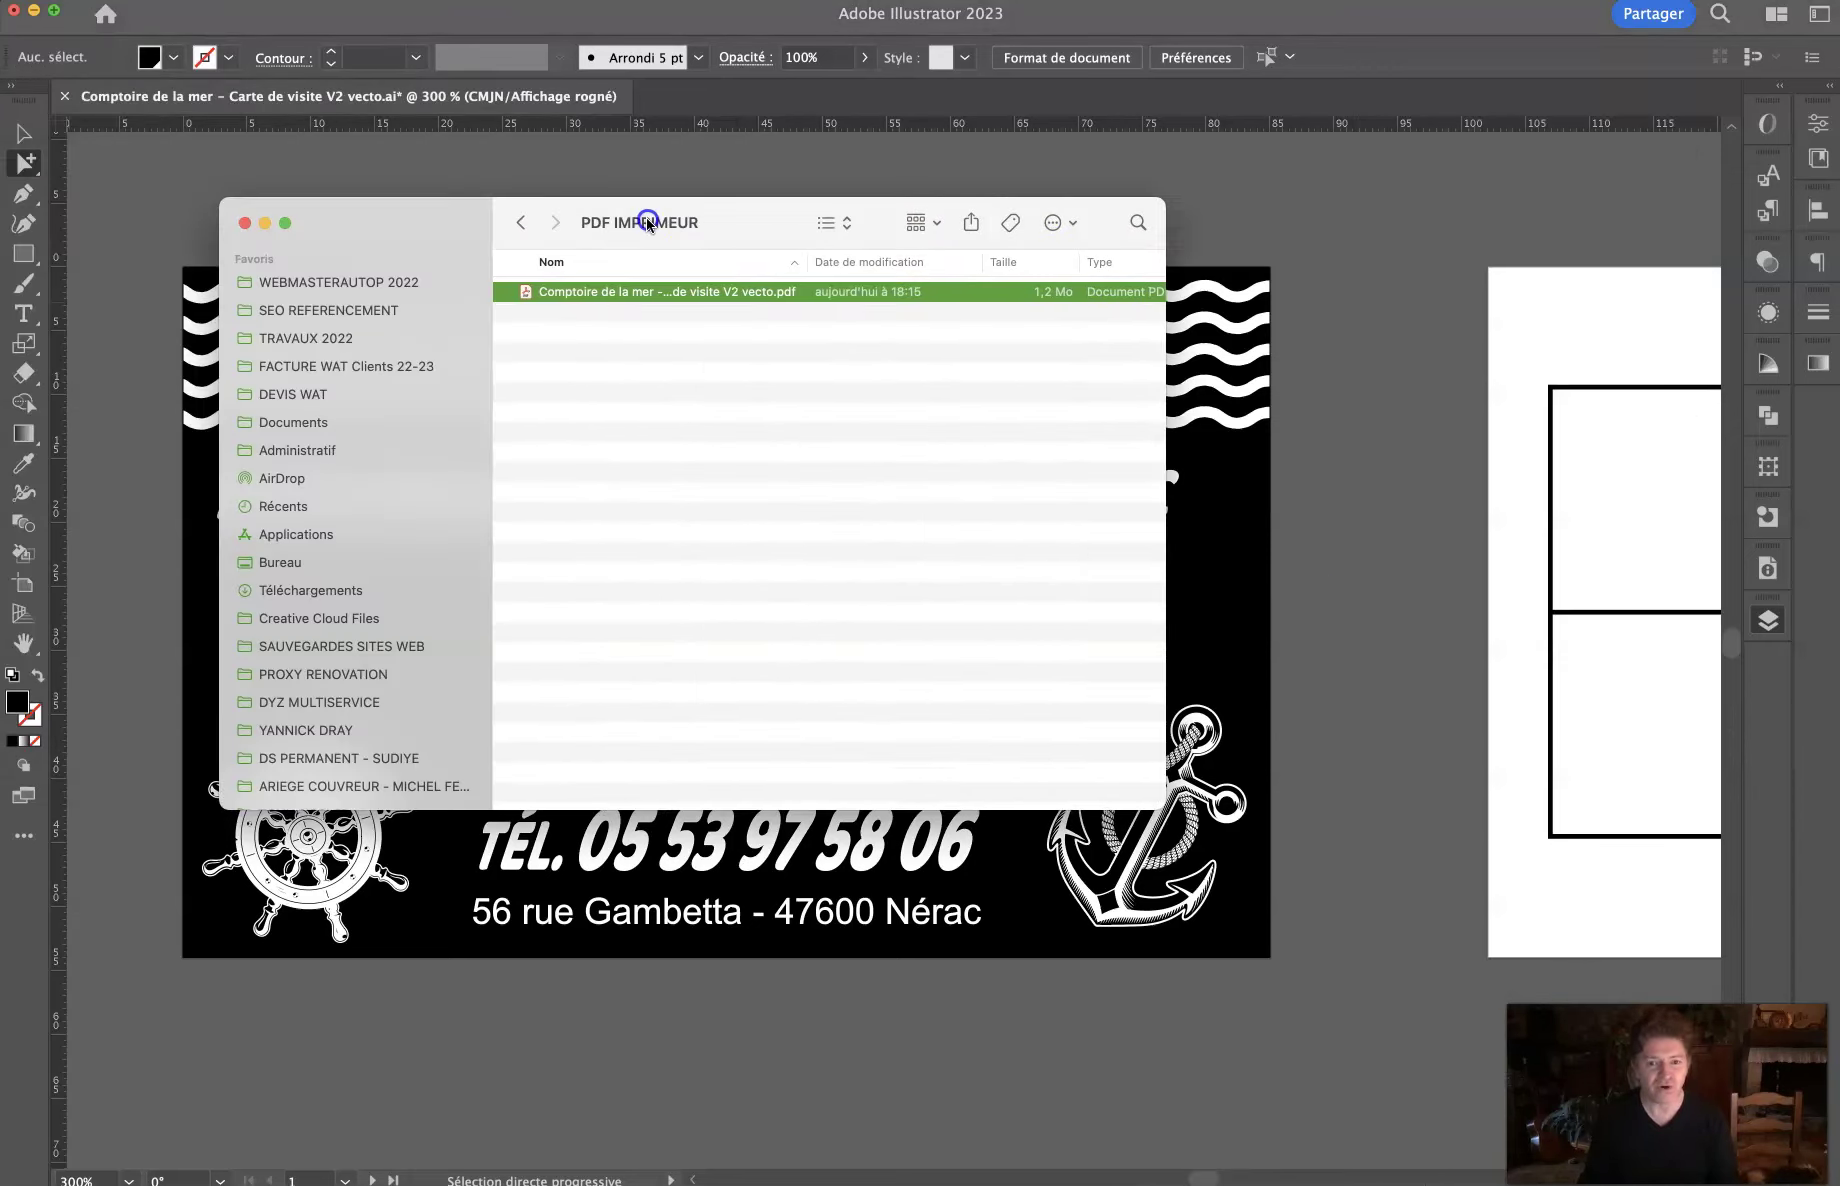
double_click(610, 293)
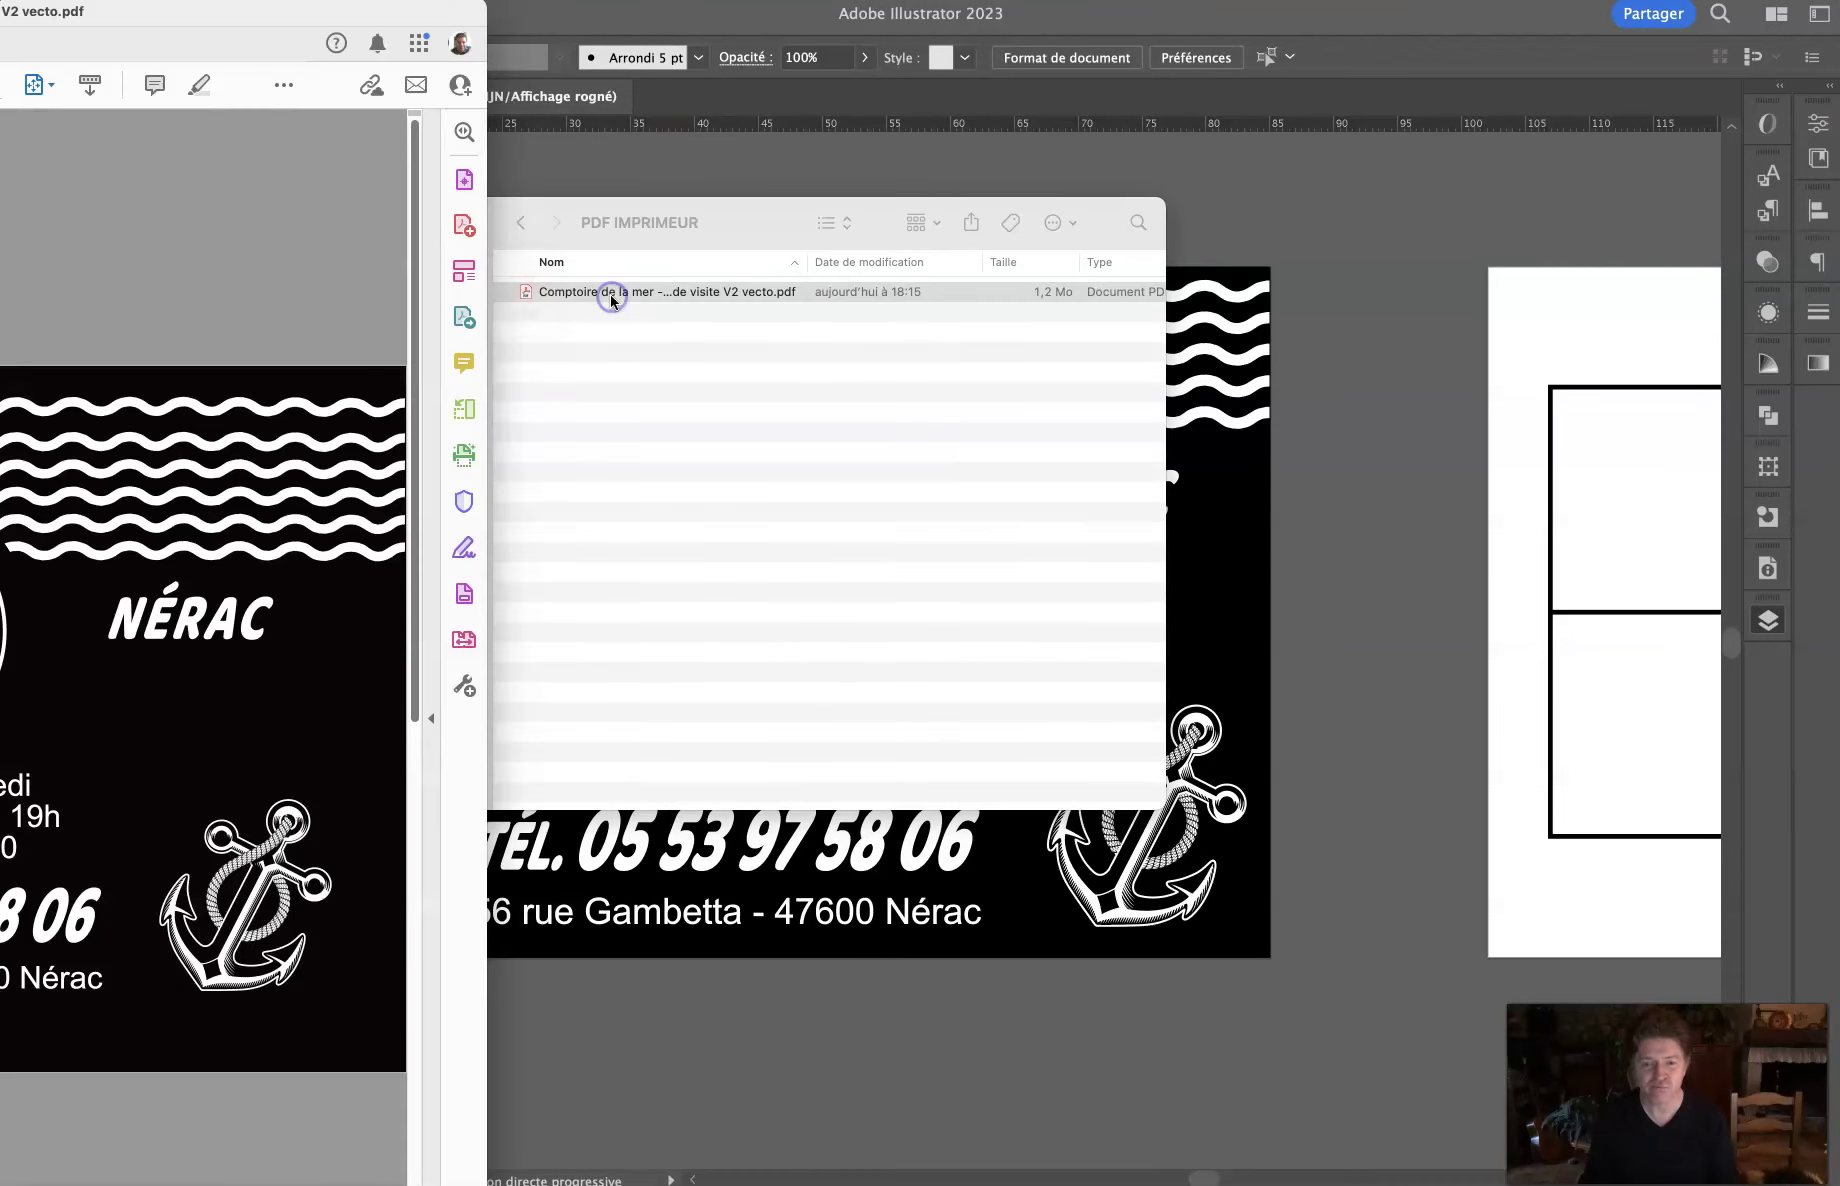
left_click_drag(0, 15, 482, 21)
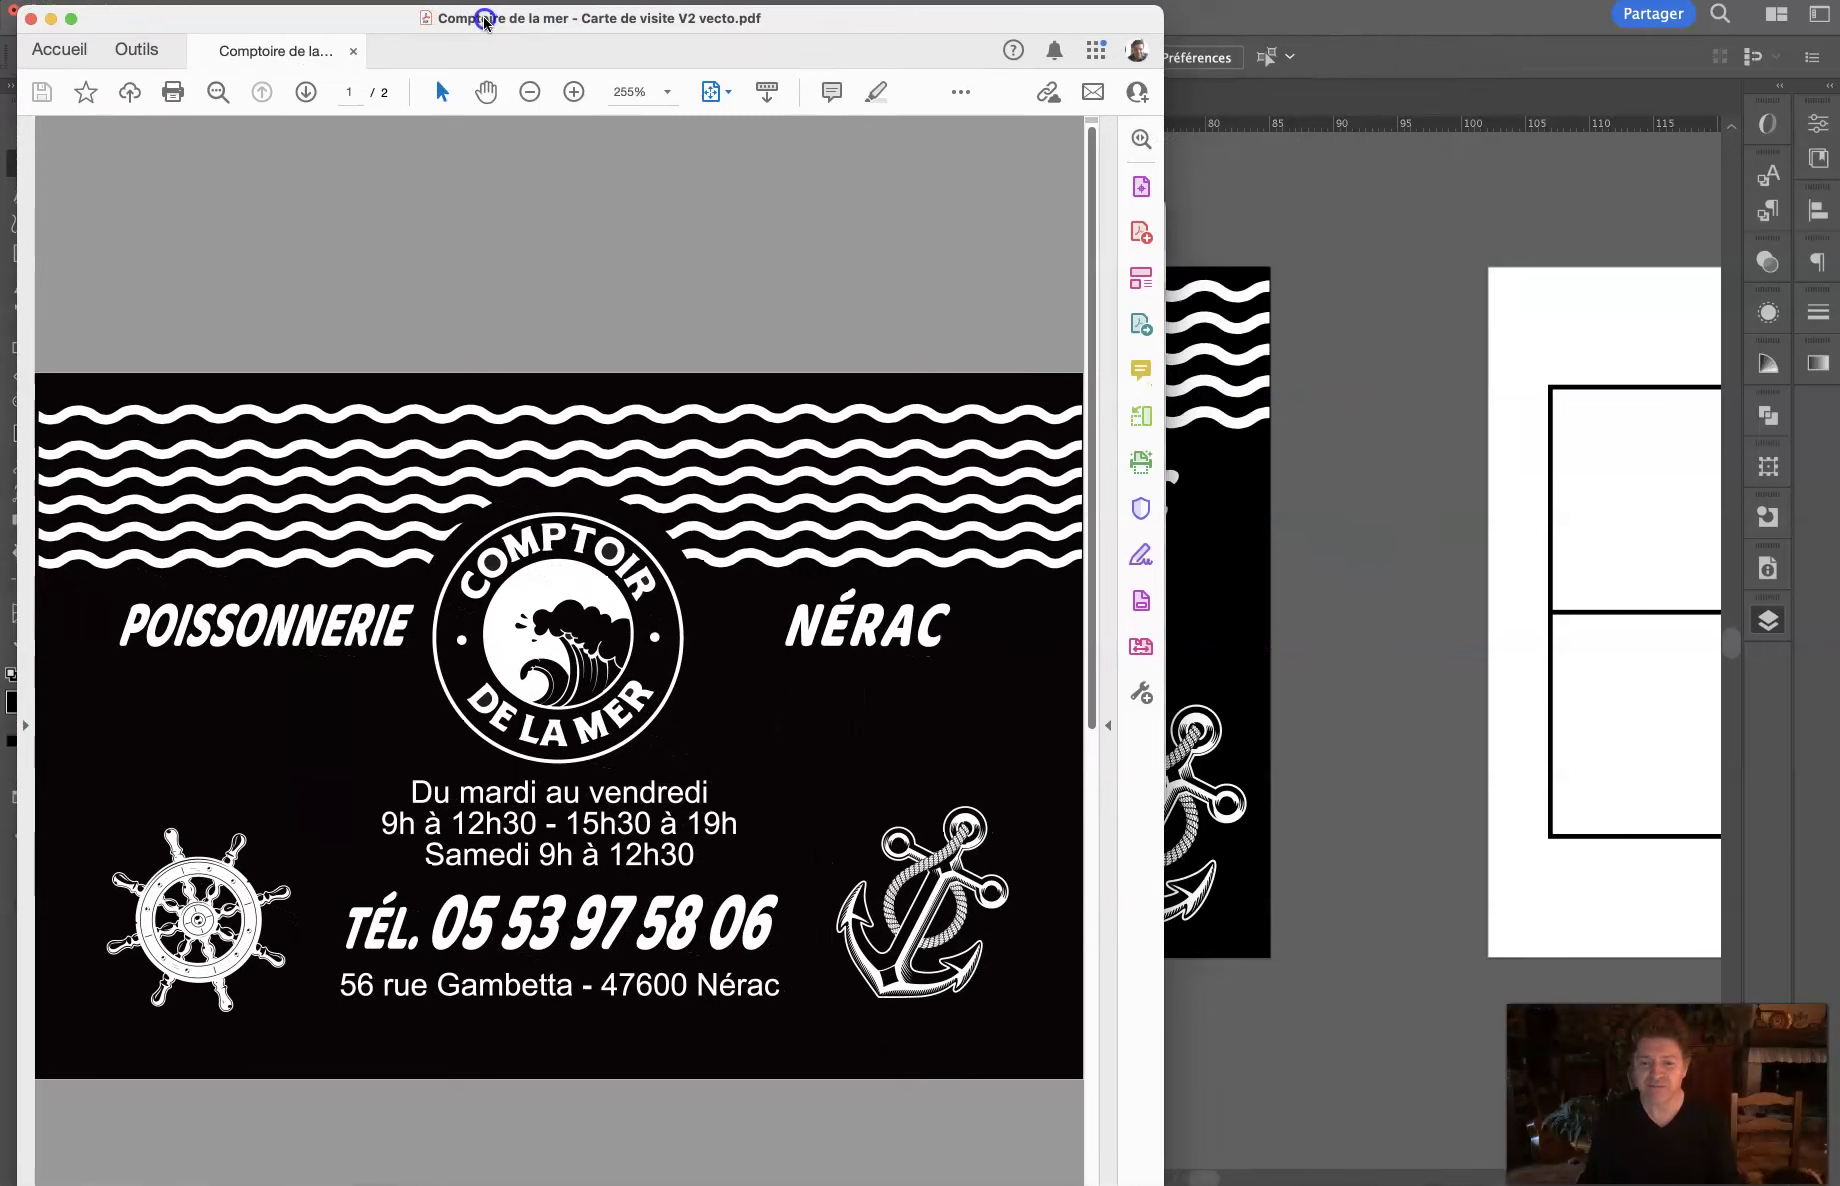
Step: Check the ink separations of the card's black background with the prepress output preview, close the PDF and return to Illustrator
left_click(1141, 186)
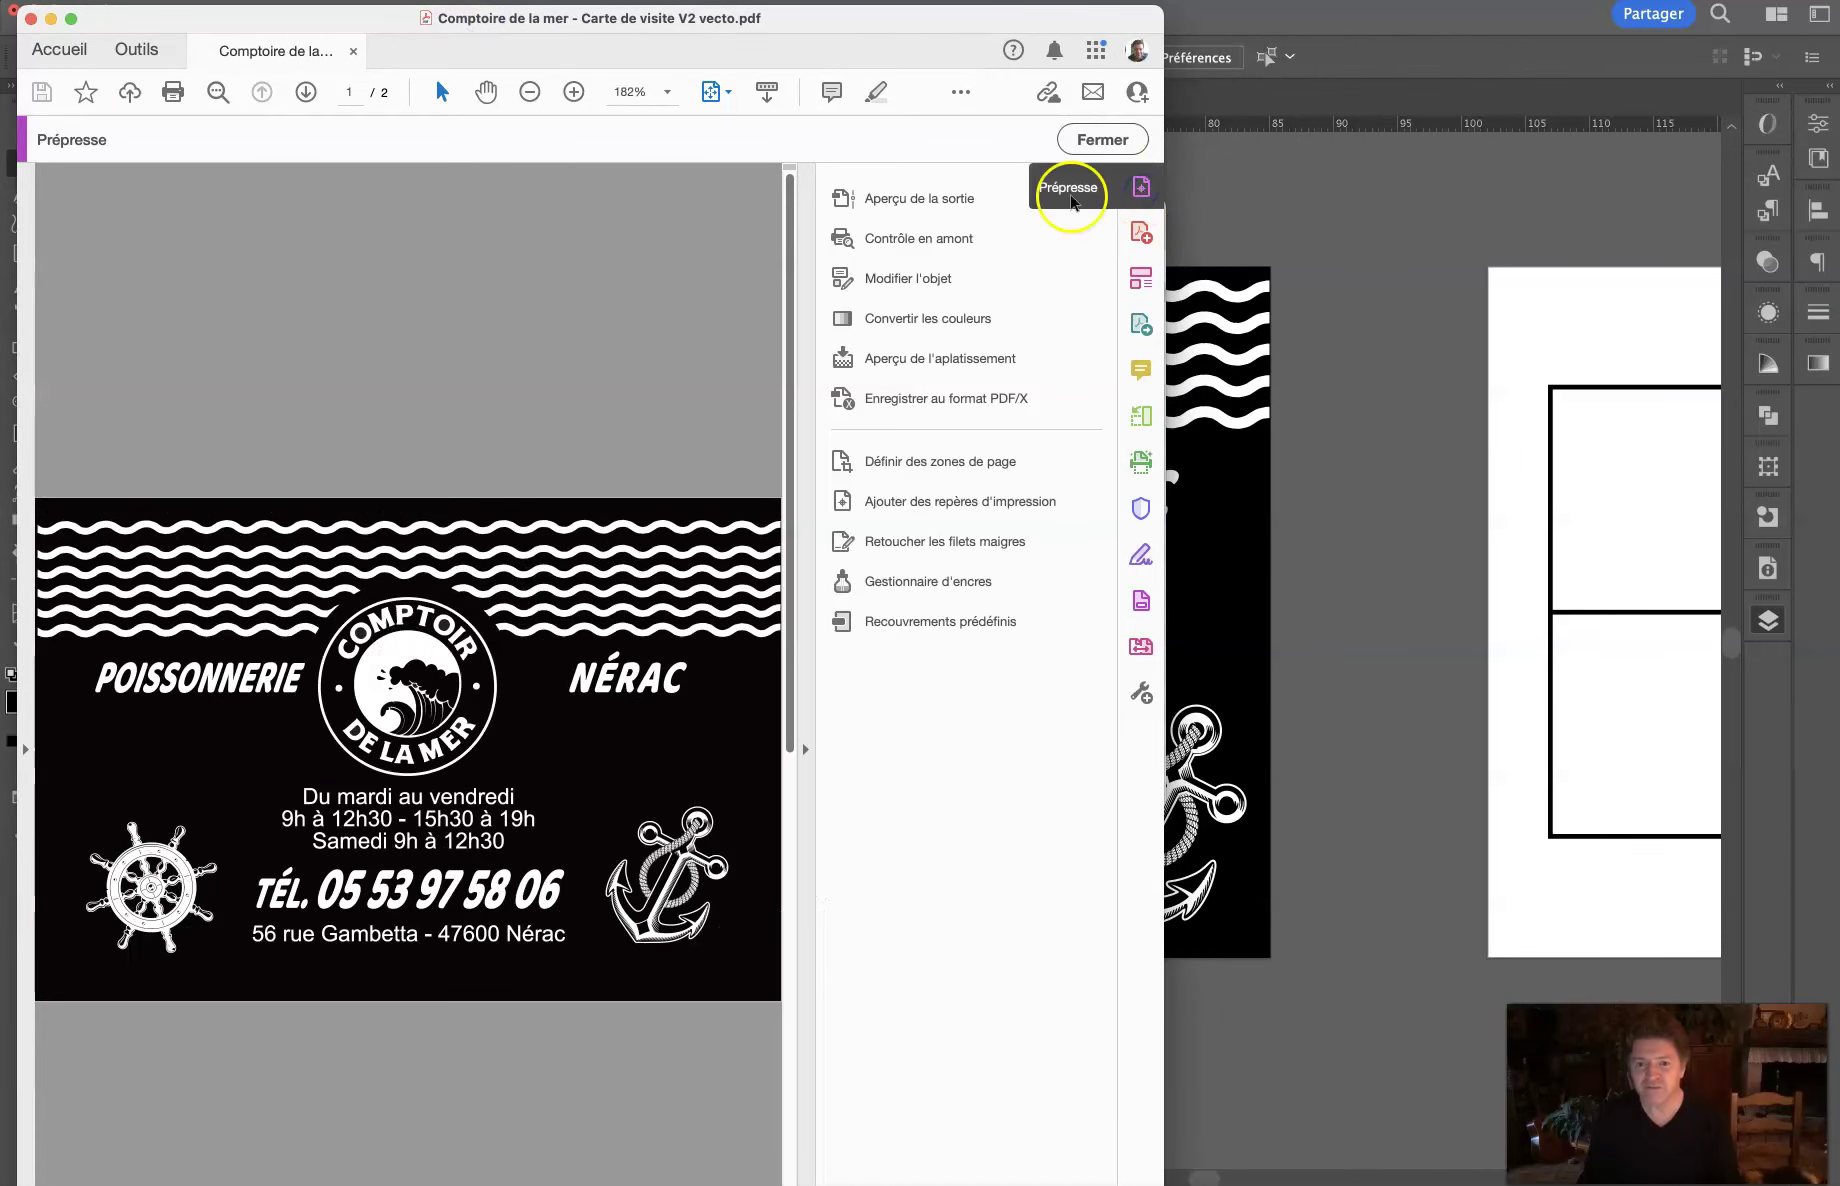
left_click(950, 198)
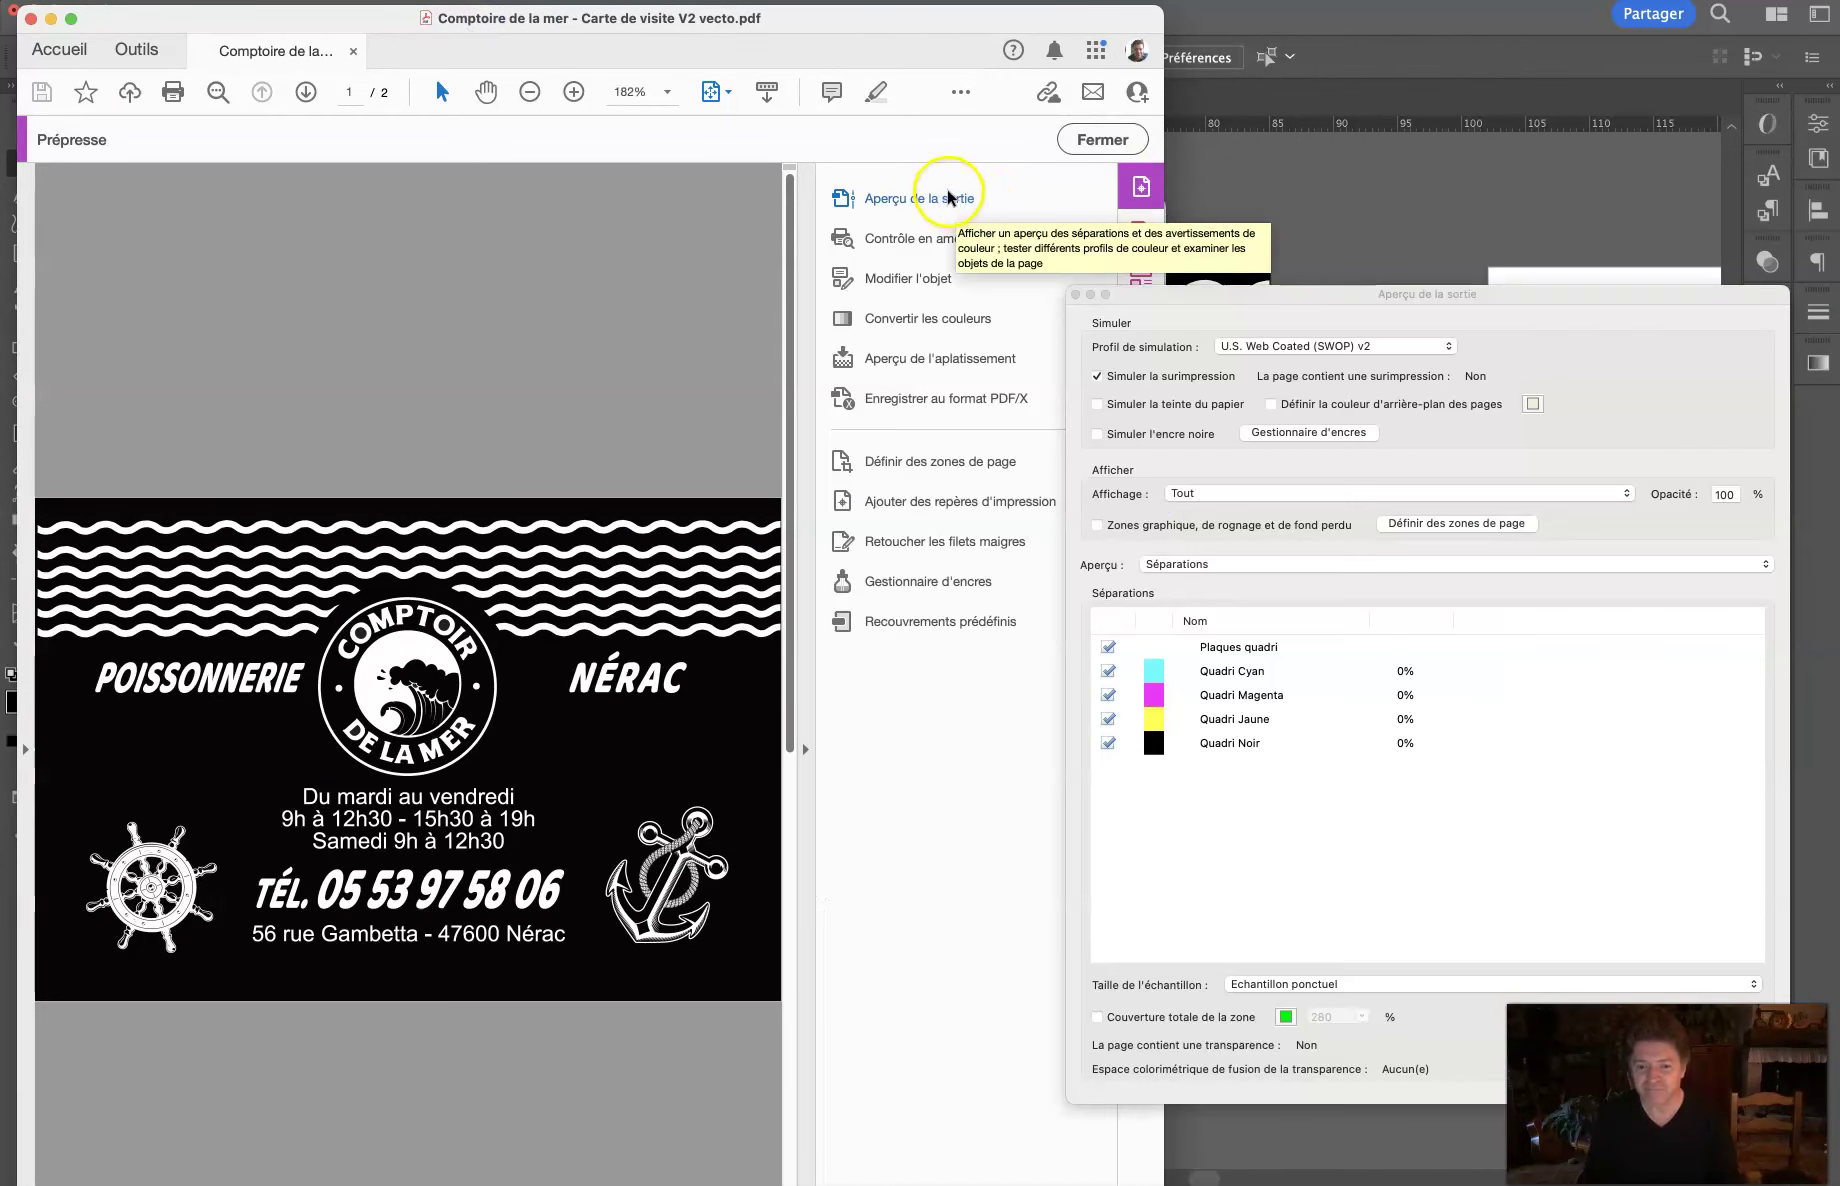
mouse_move(526, 698)
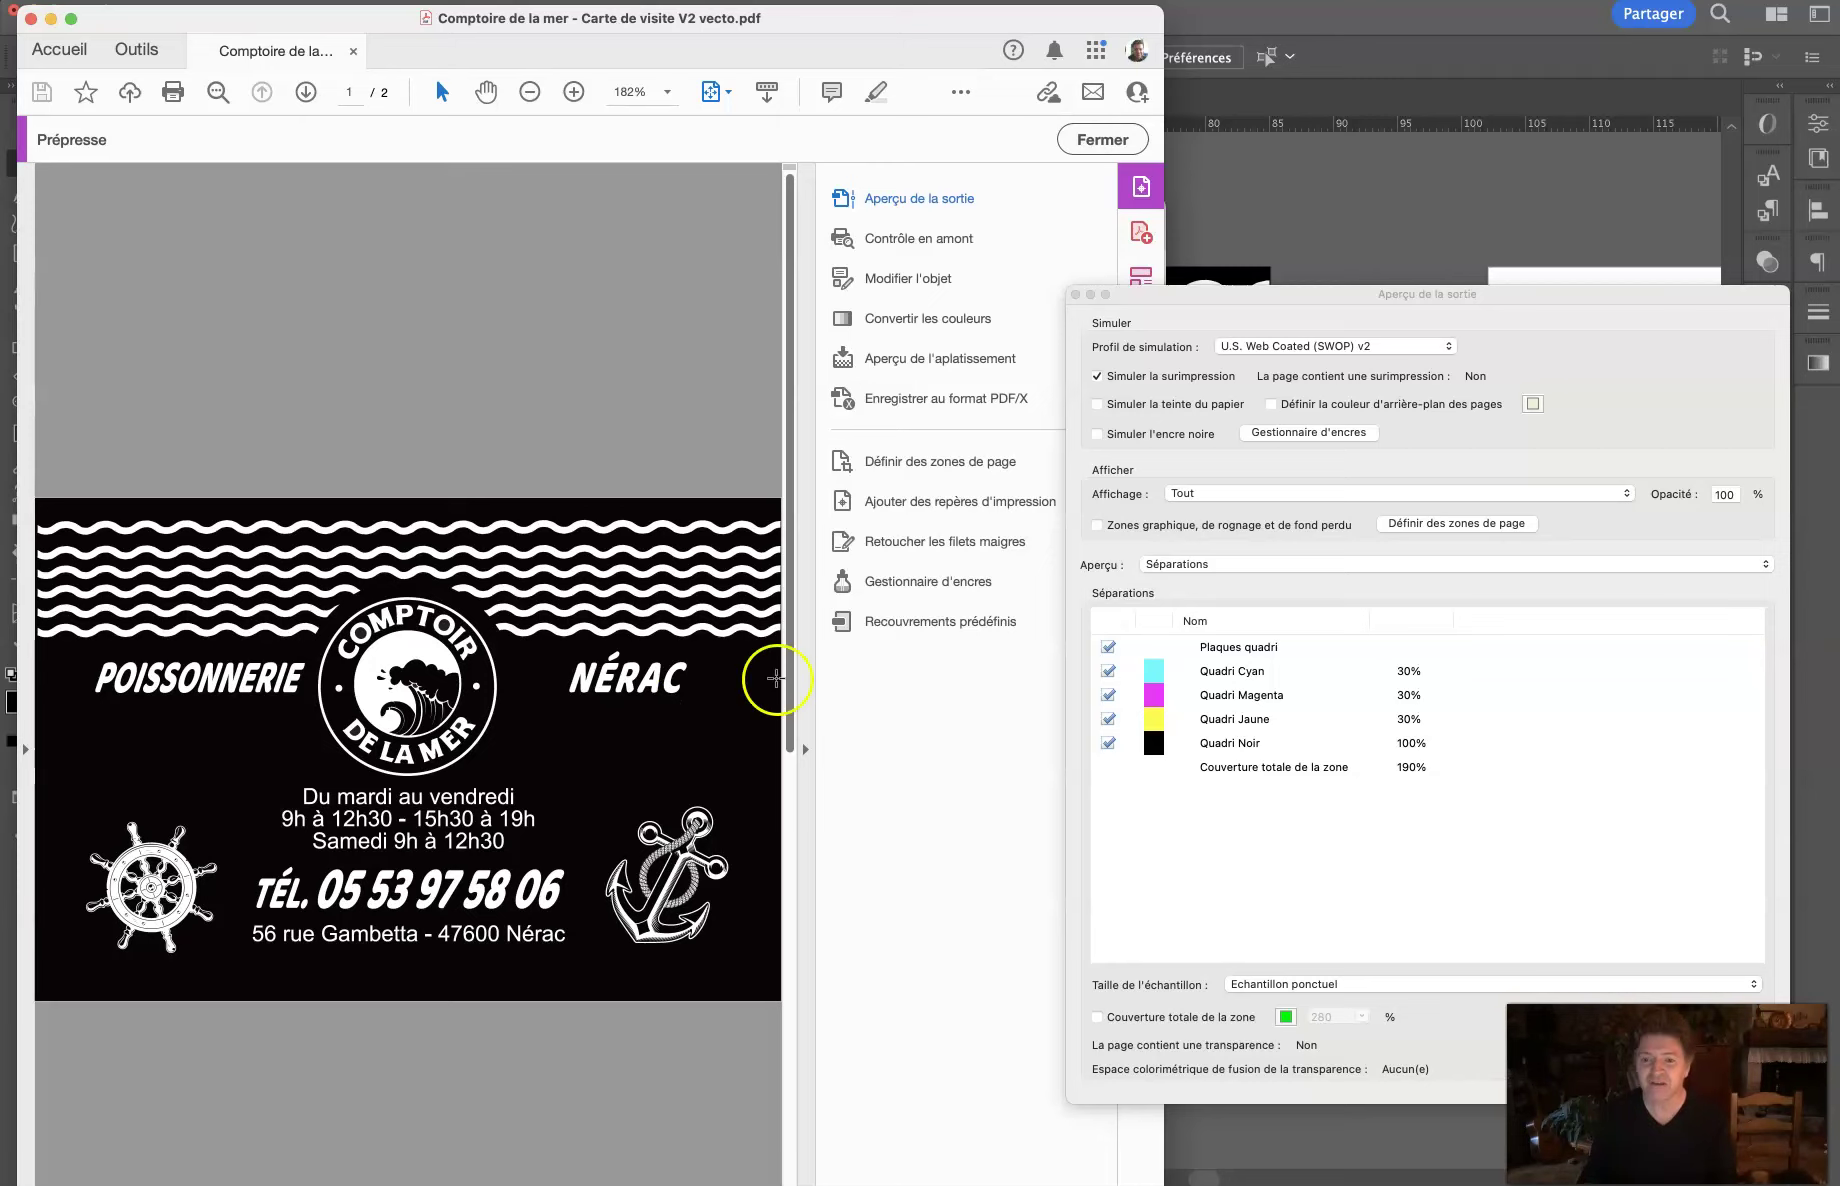
left_click(1076, 295)
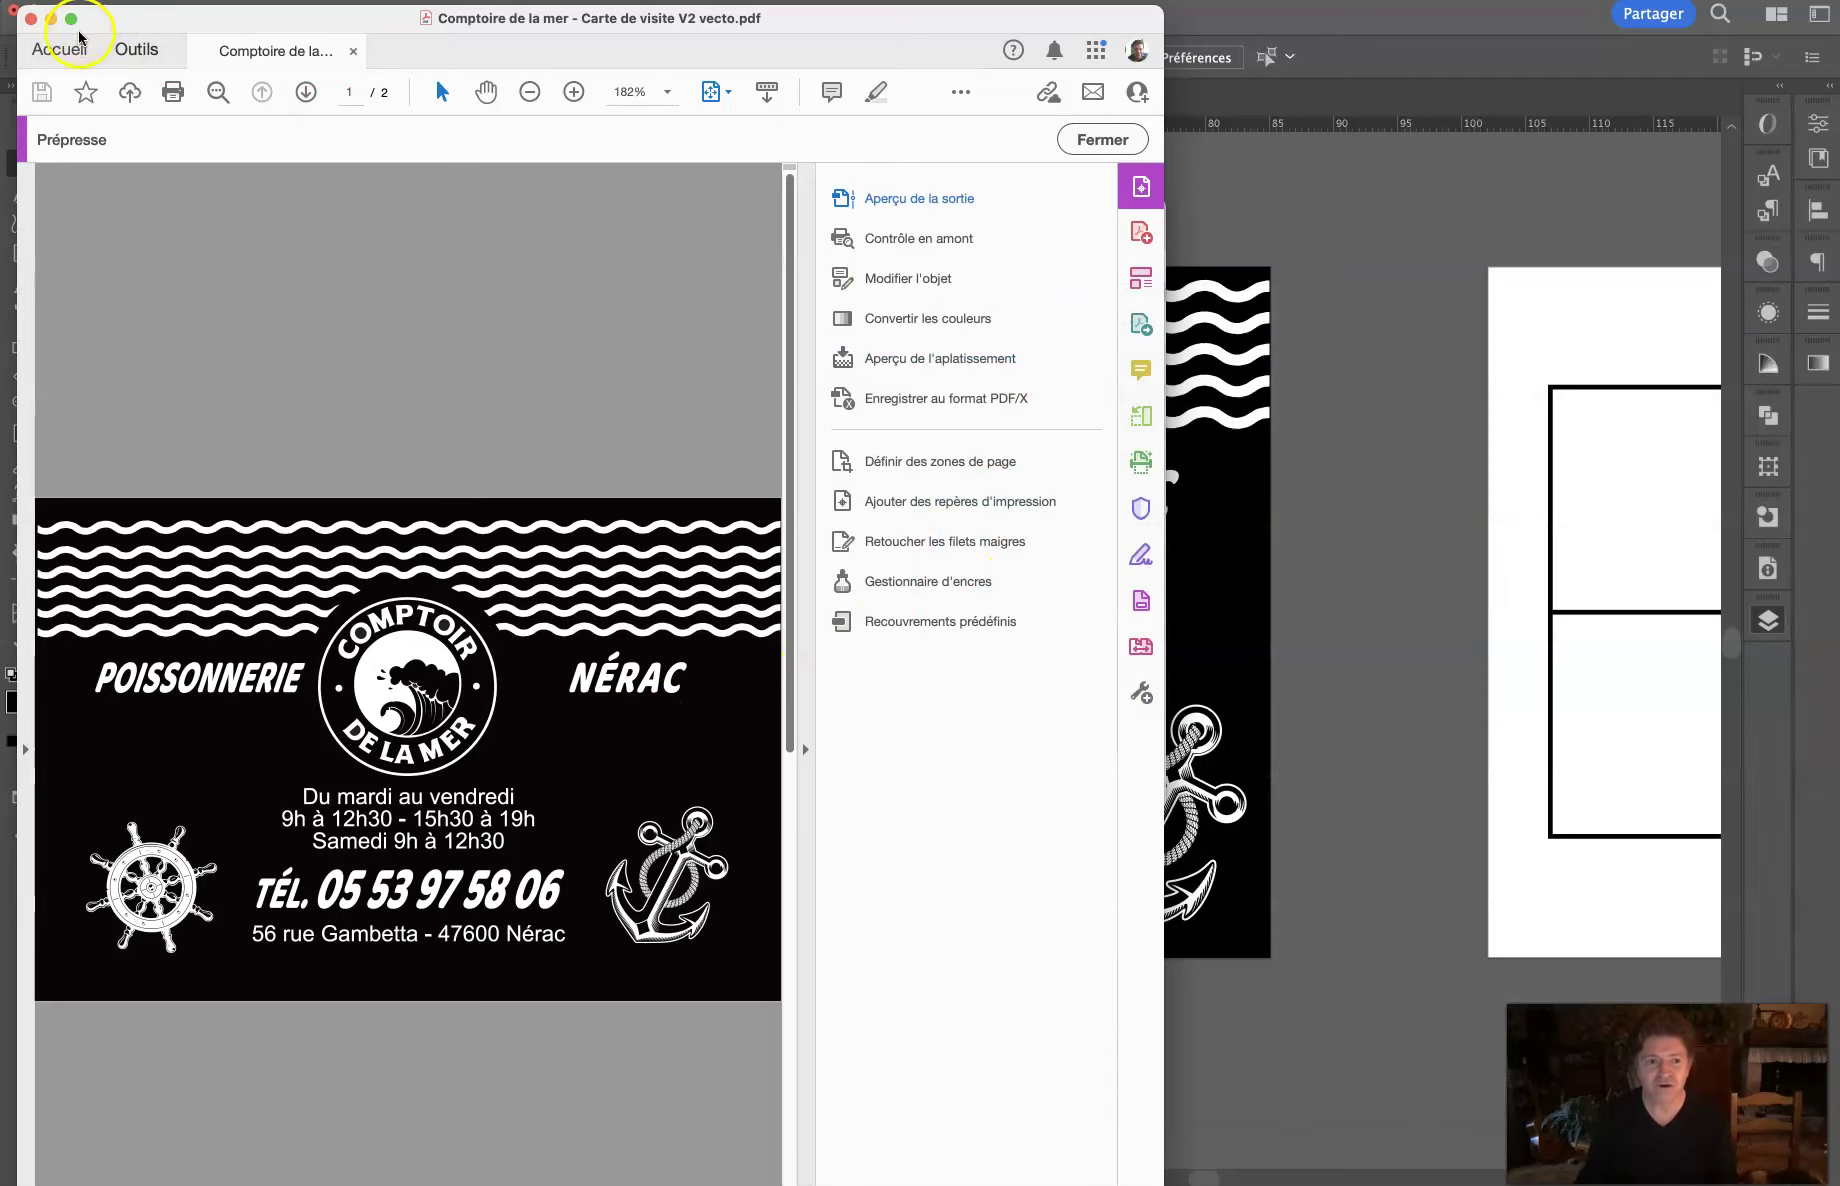
left_click(33, 19)
left_click(163, 115)
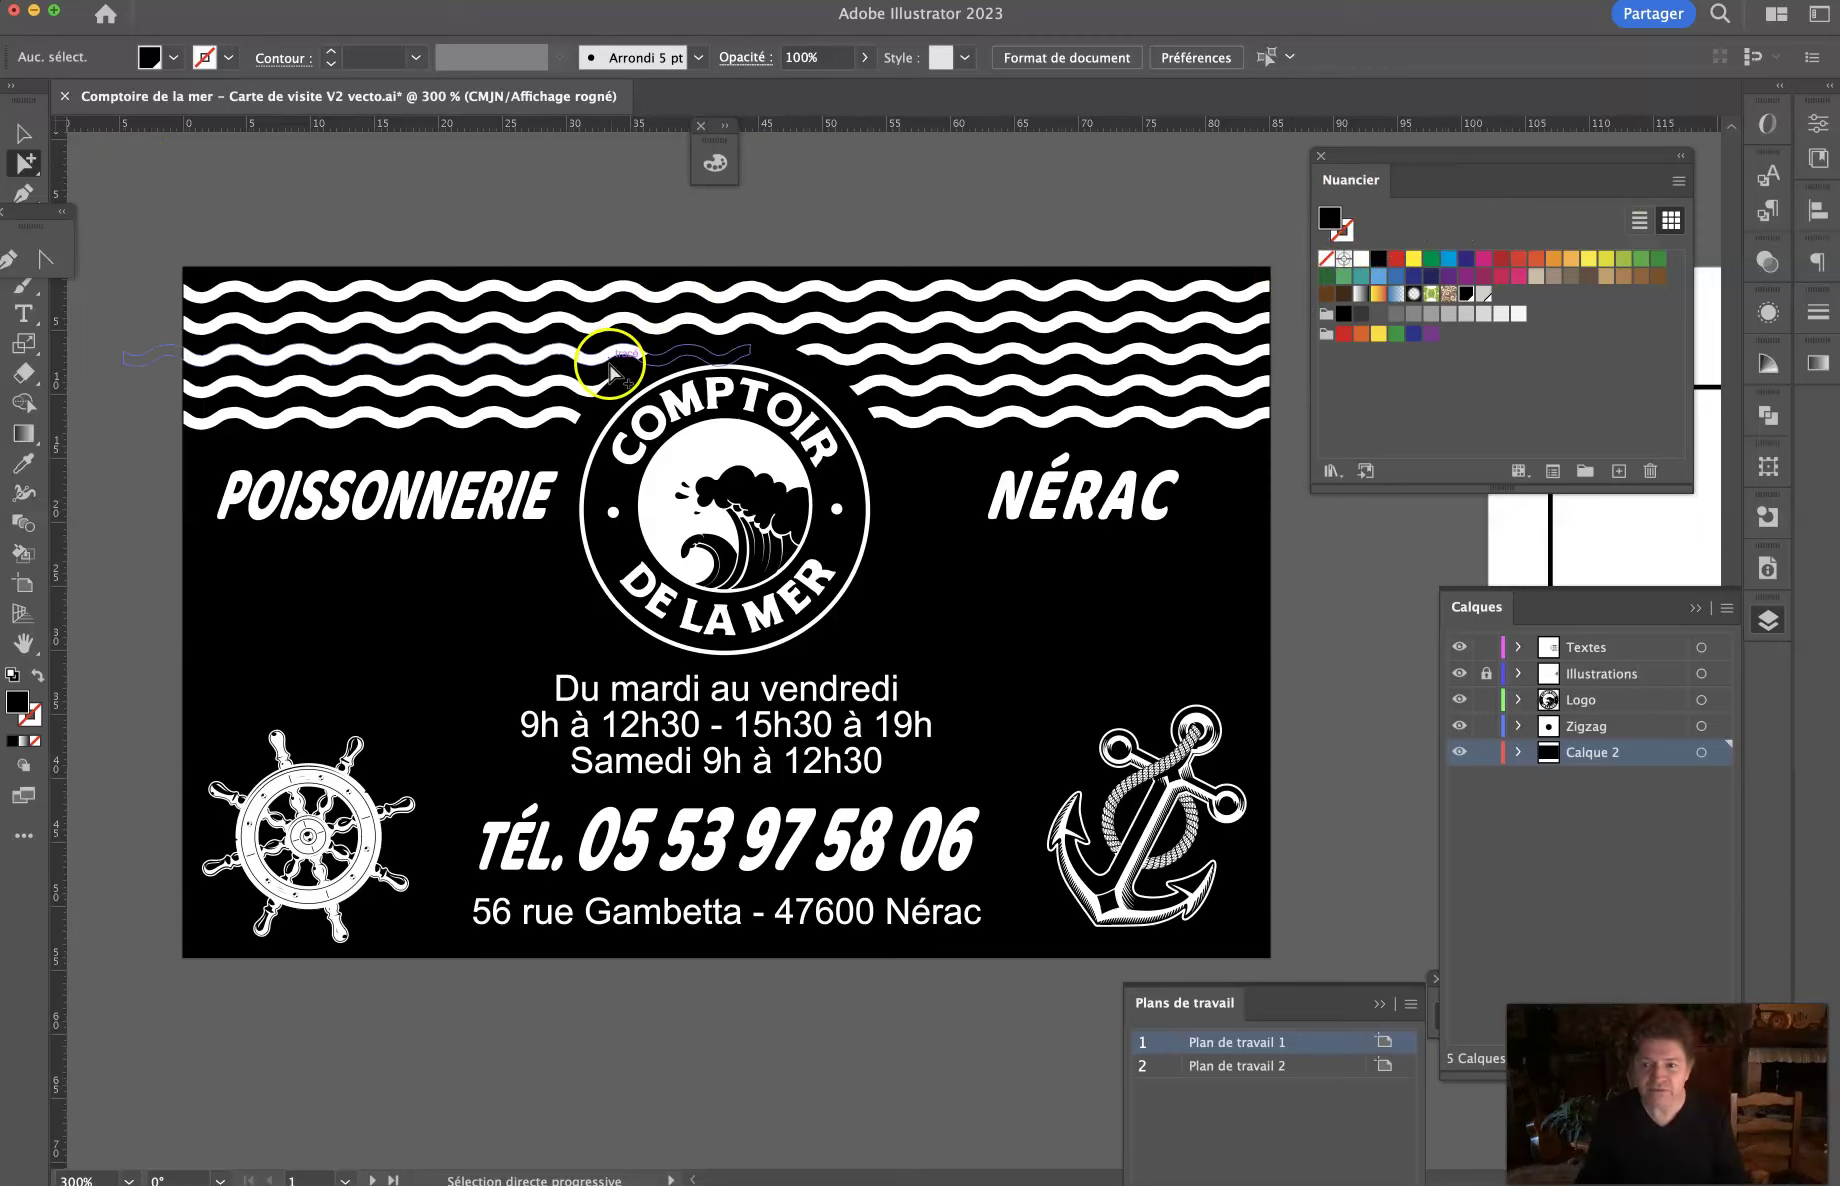
Step: Examine the name, colour type and CMYK settings offered for a new swatch, and cancel its creation
left_click(1679, 181)
left_click(1560, 180)
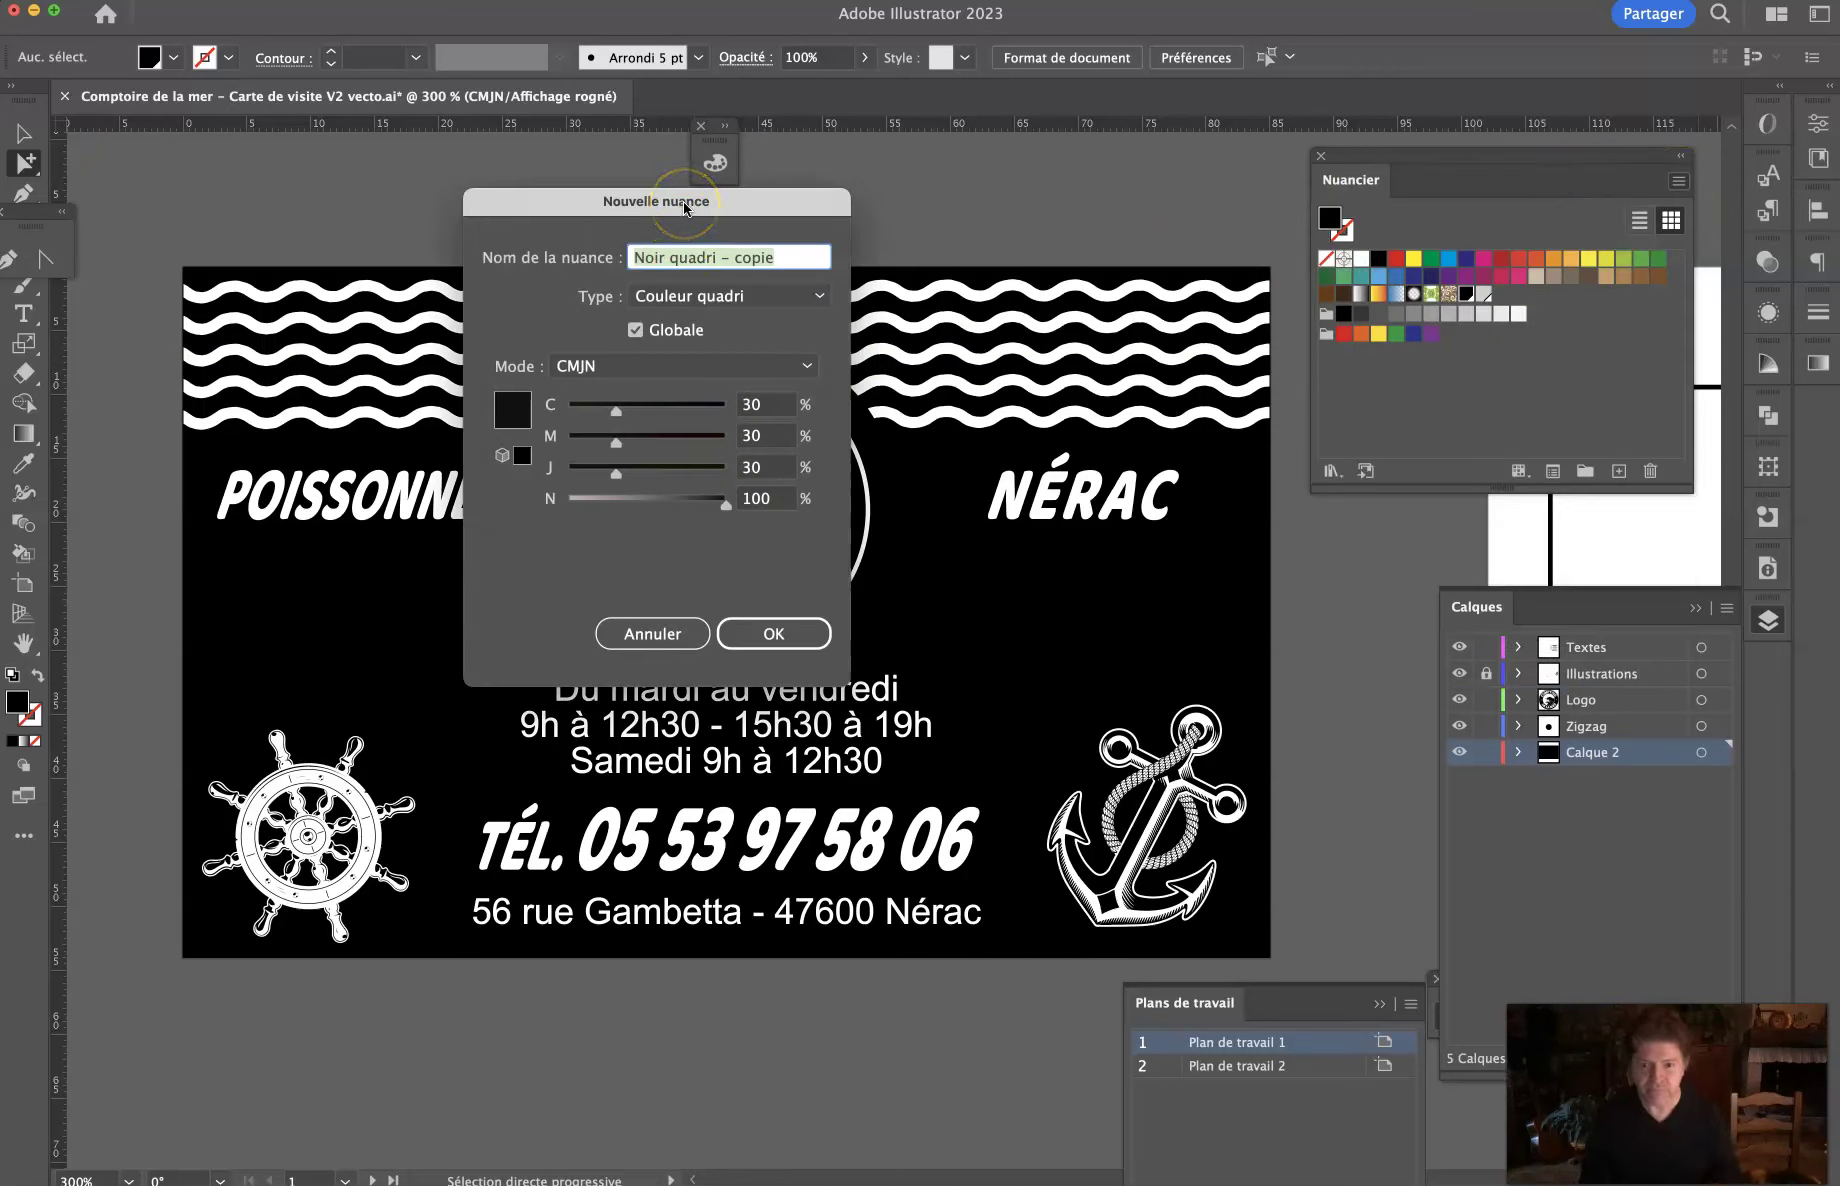
left_click(678, 258)
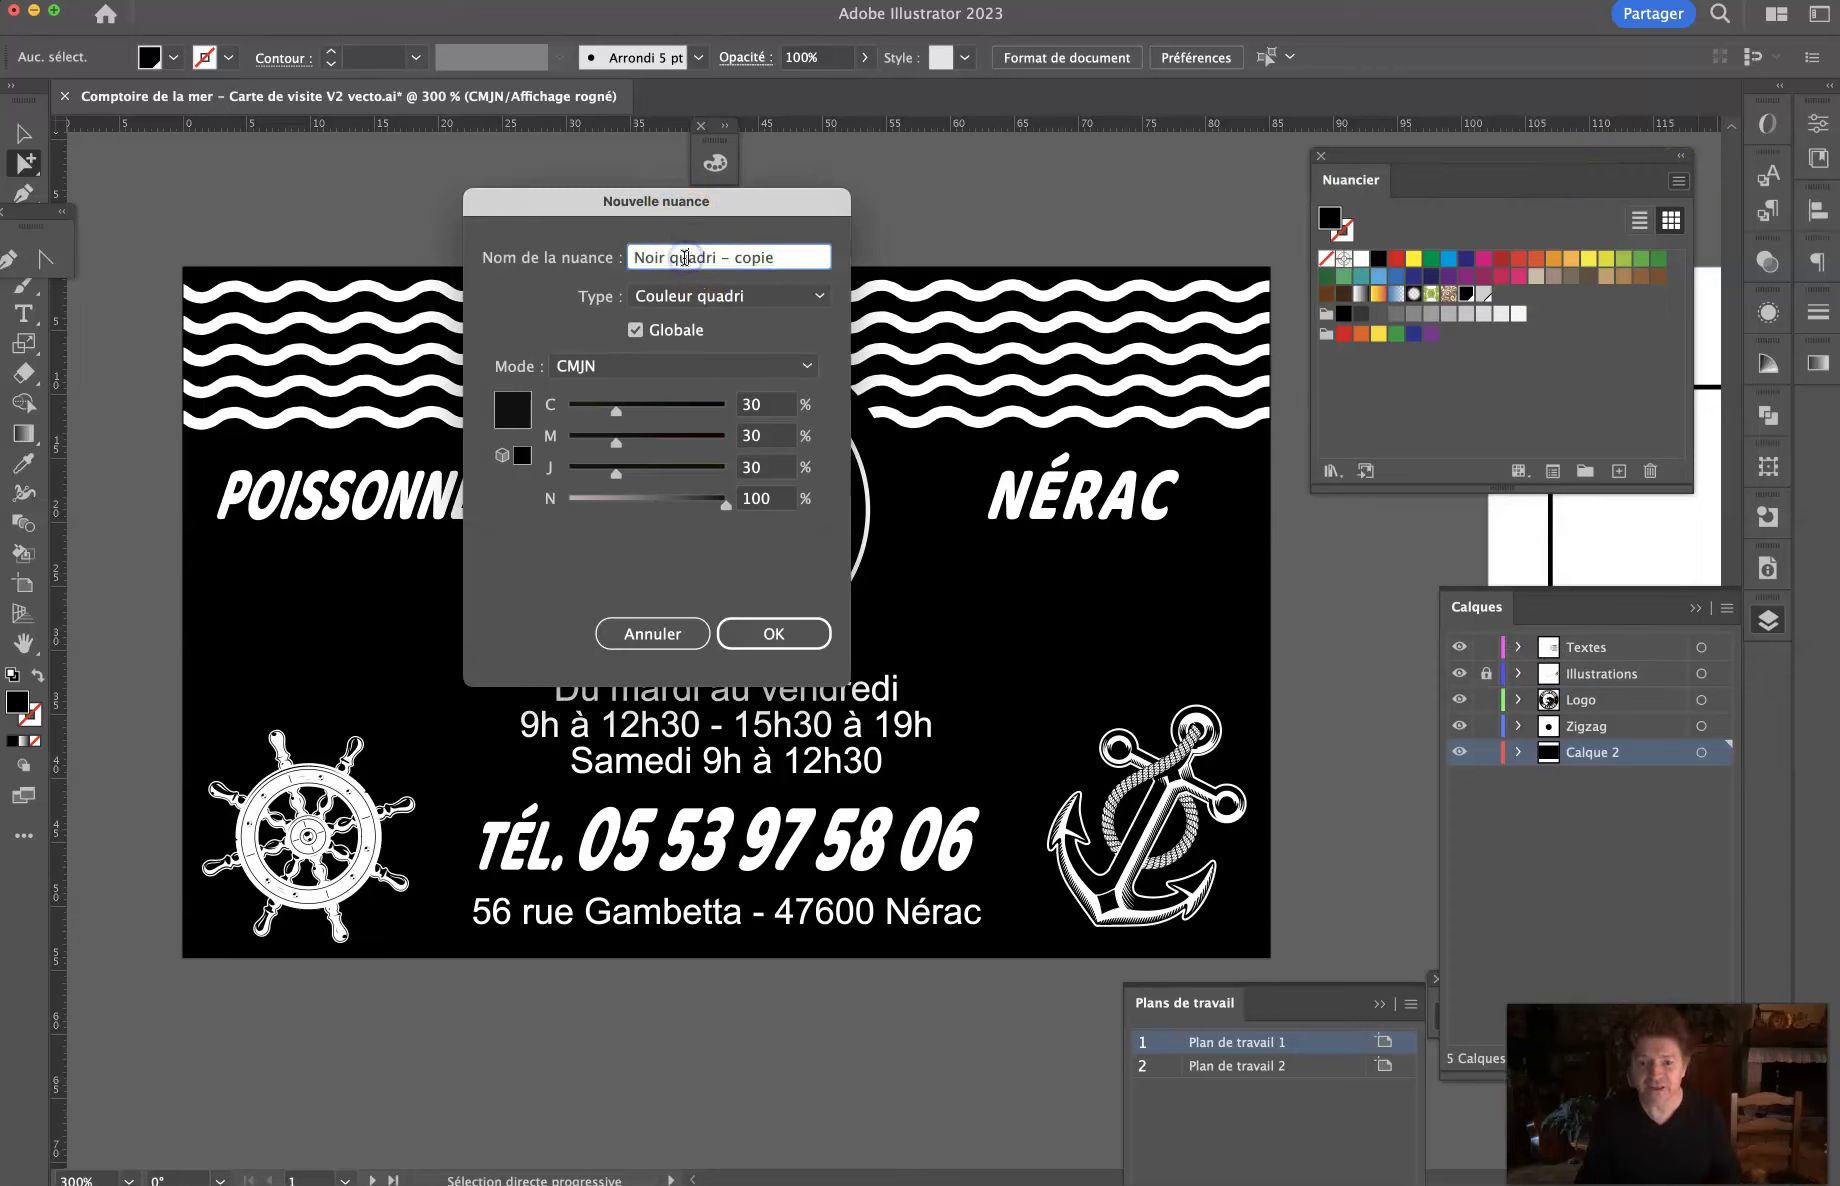
left_click(760, 405)
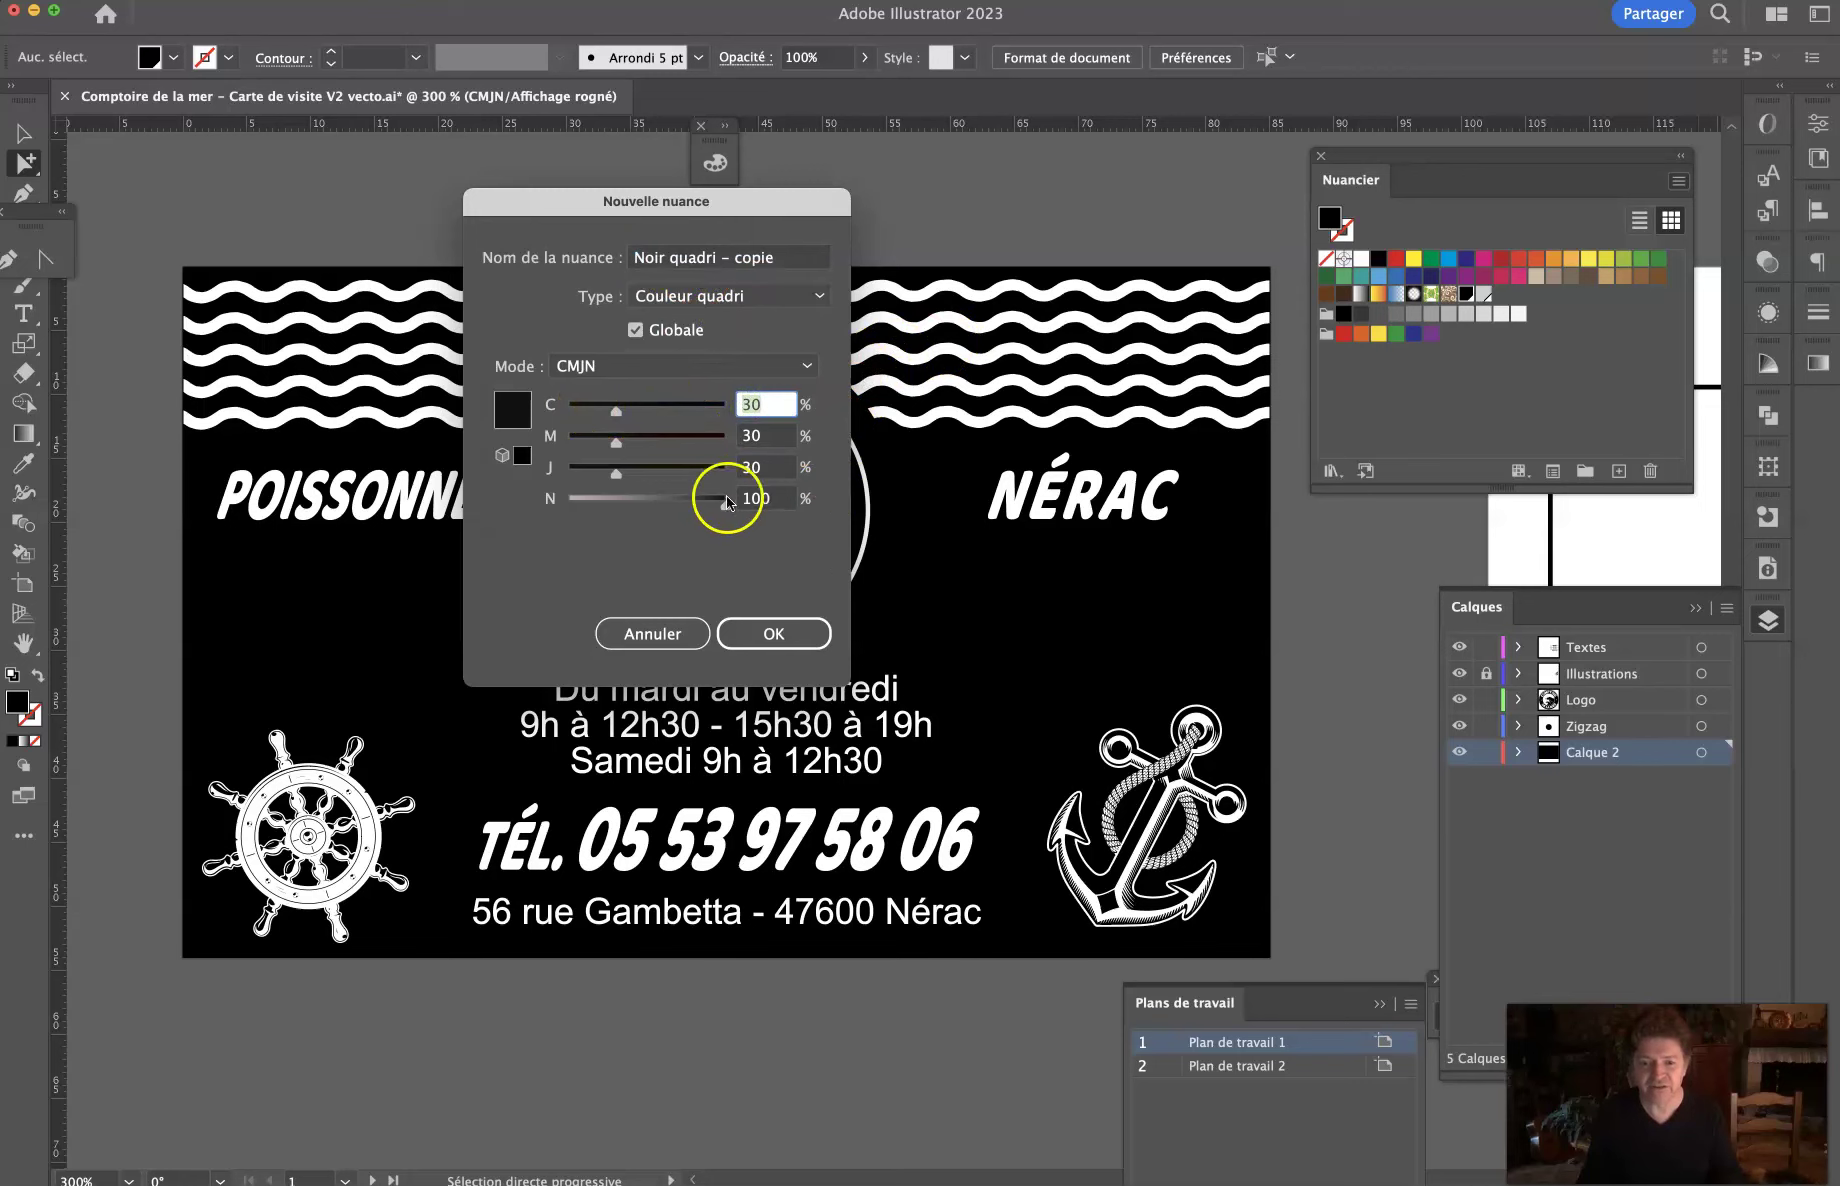
left_click(656, 630)
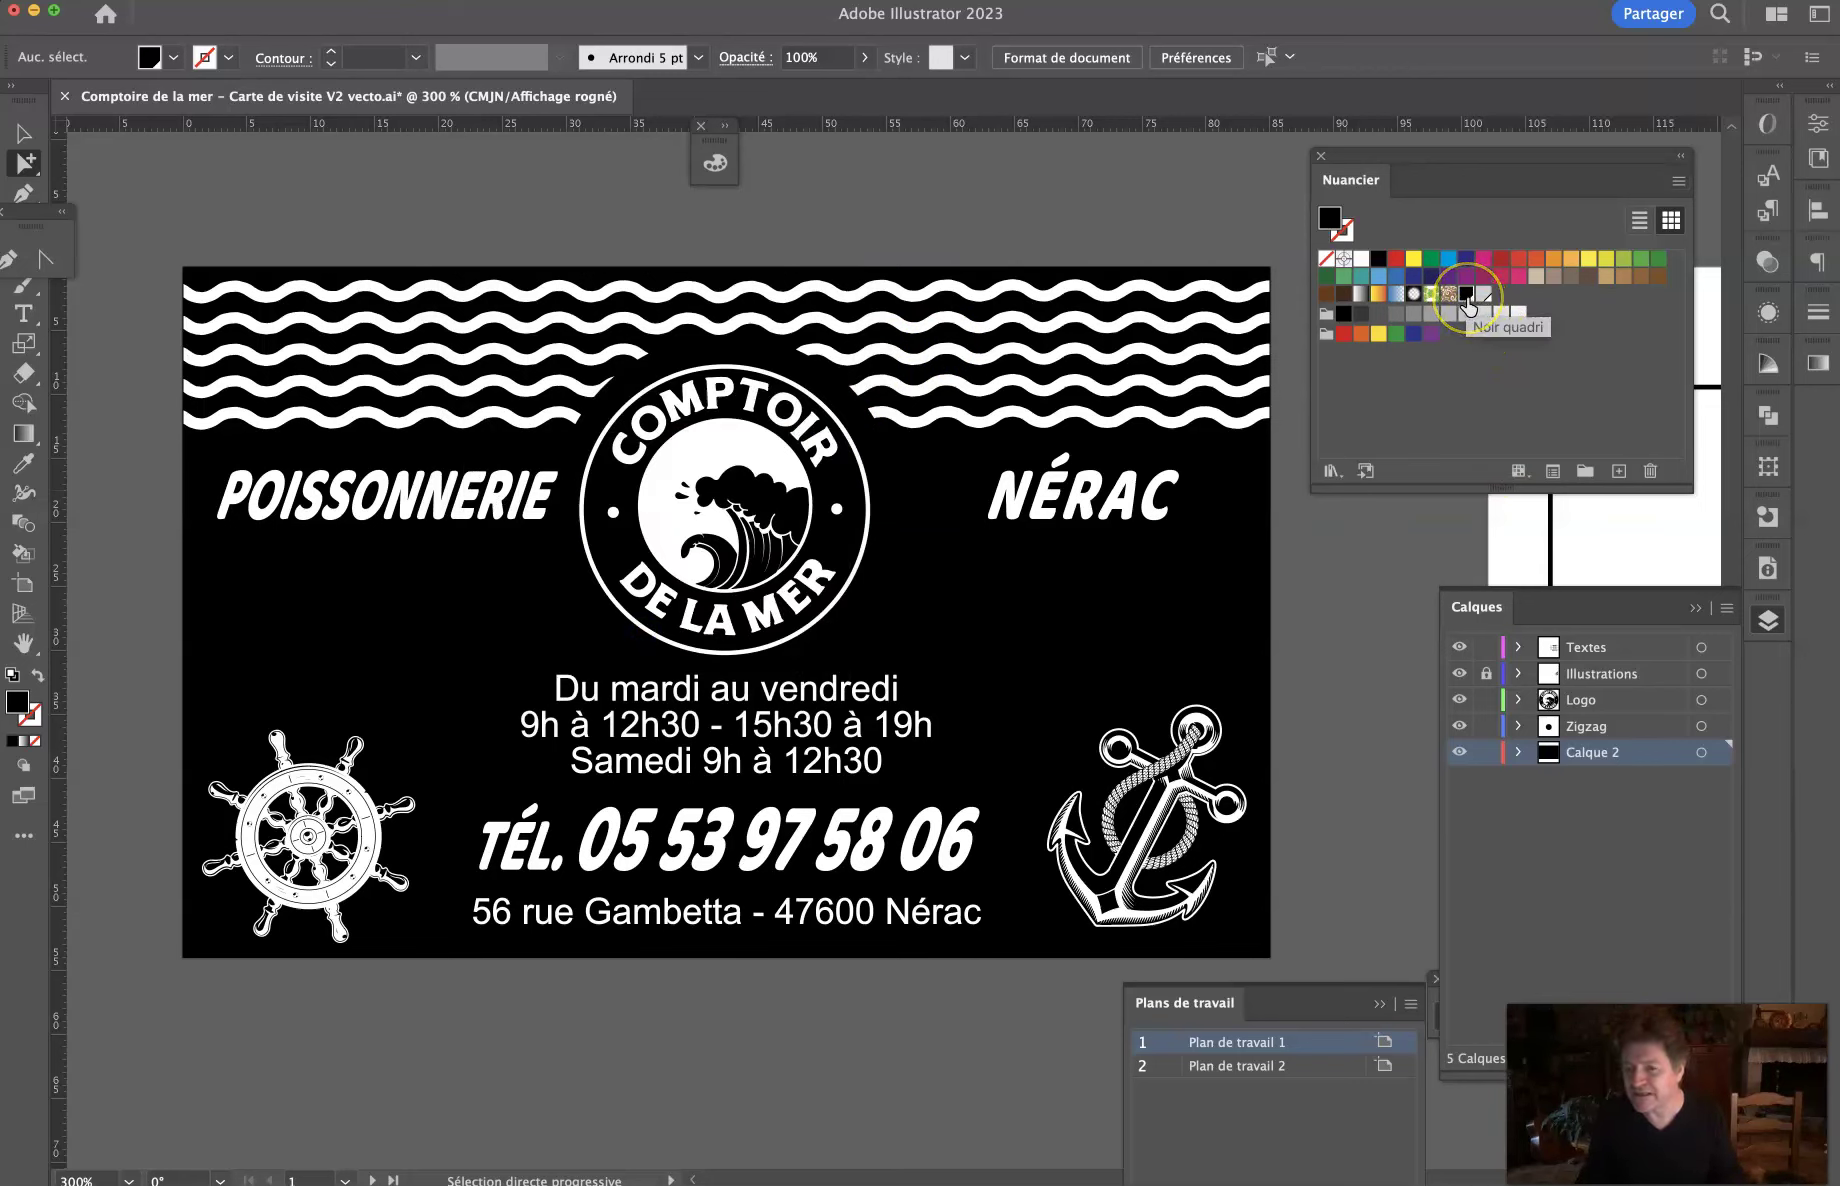
Step: Inspect the CMYK composition of the default Noir swatch in its options and cancel without changes
left_click(1380, 262)
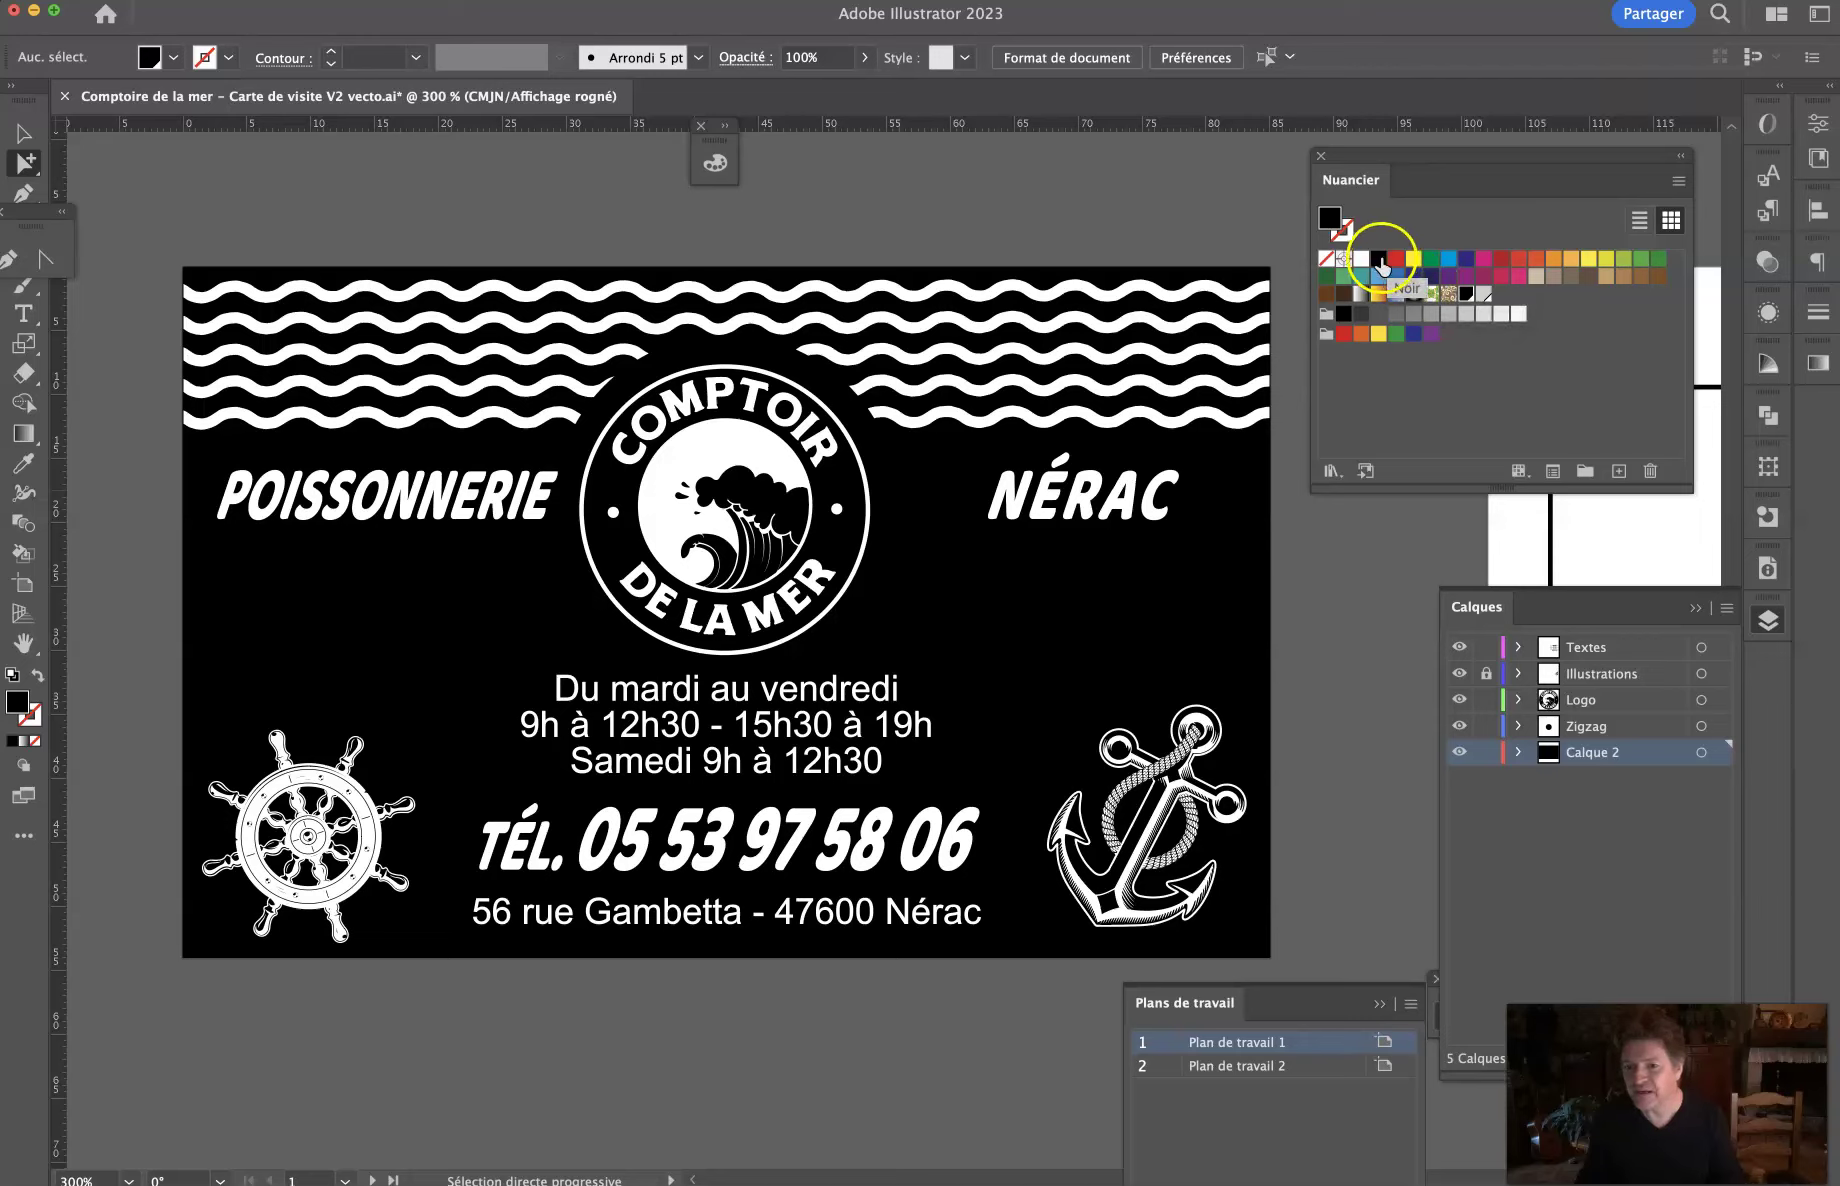
double_click(1379, 263)
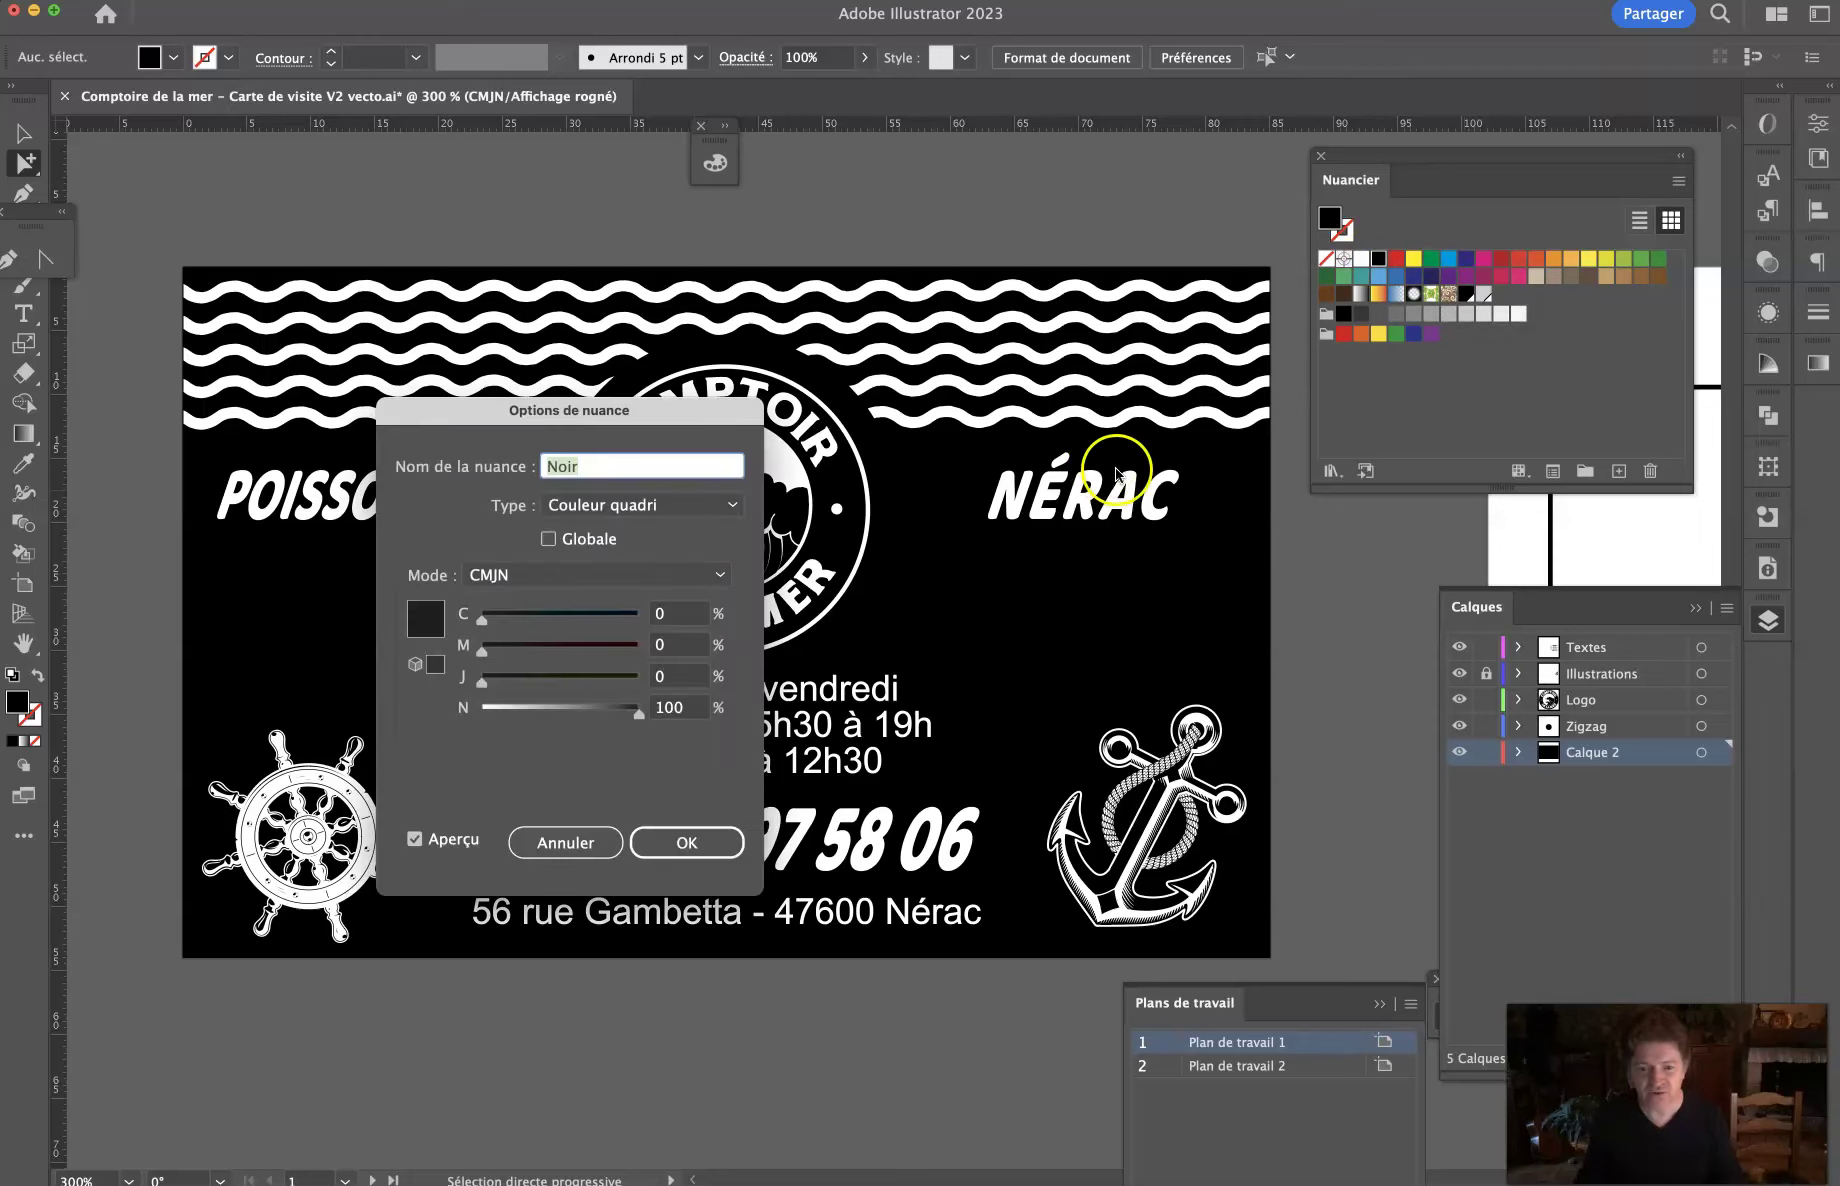
left_click(565, 843)
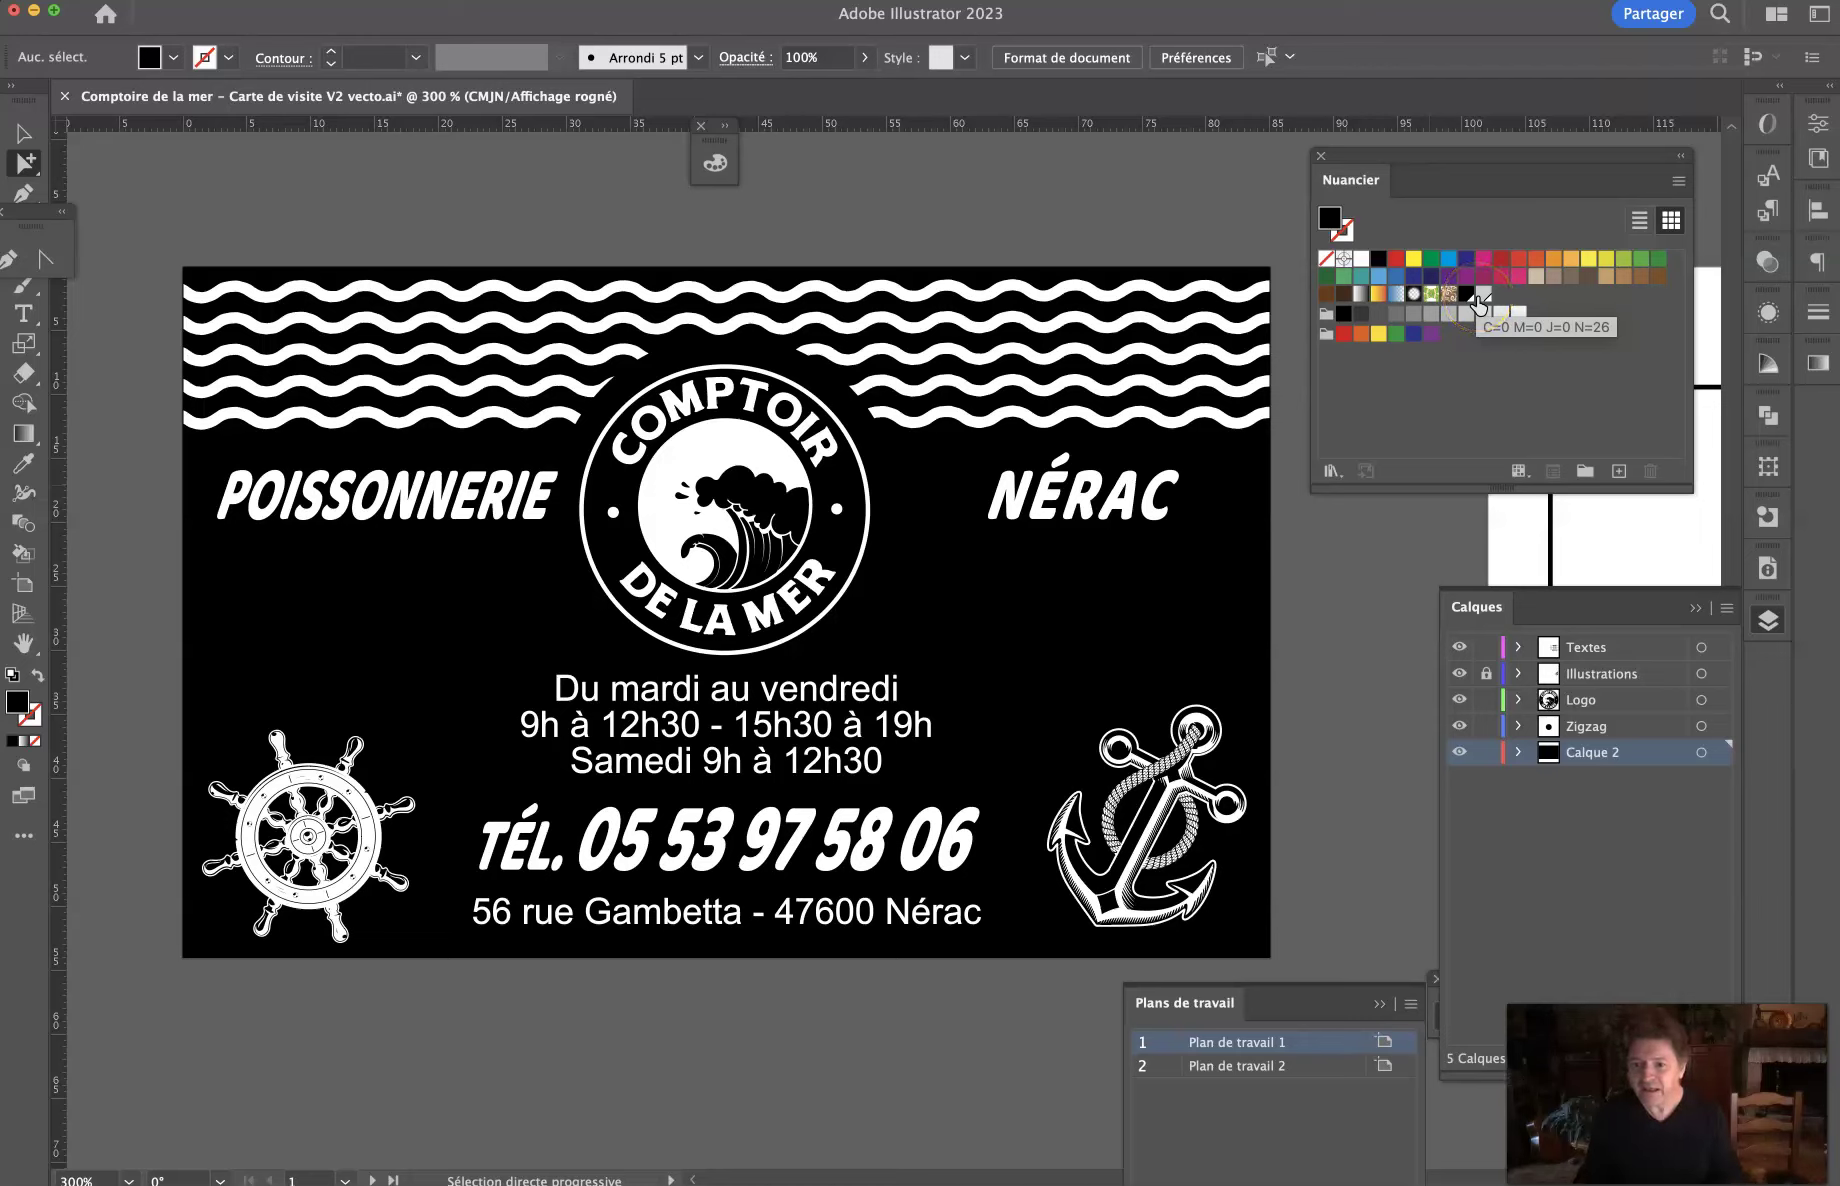
left_click(1130, 183)
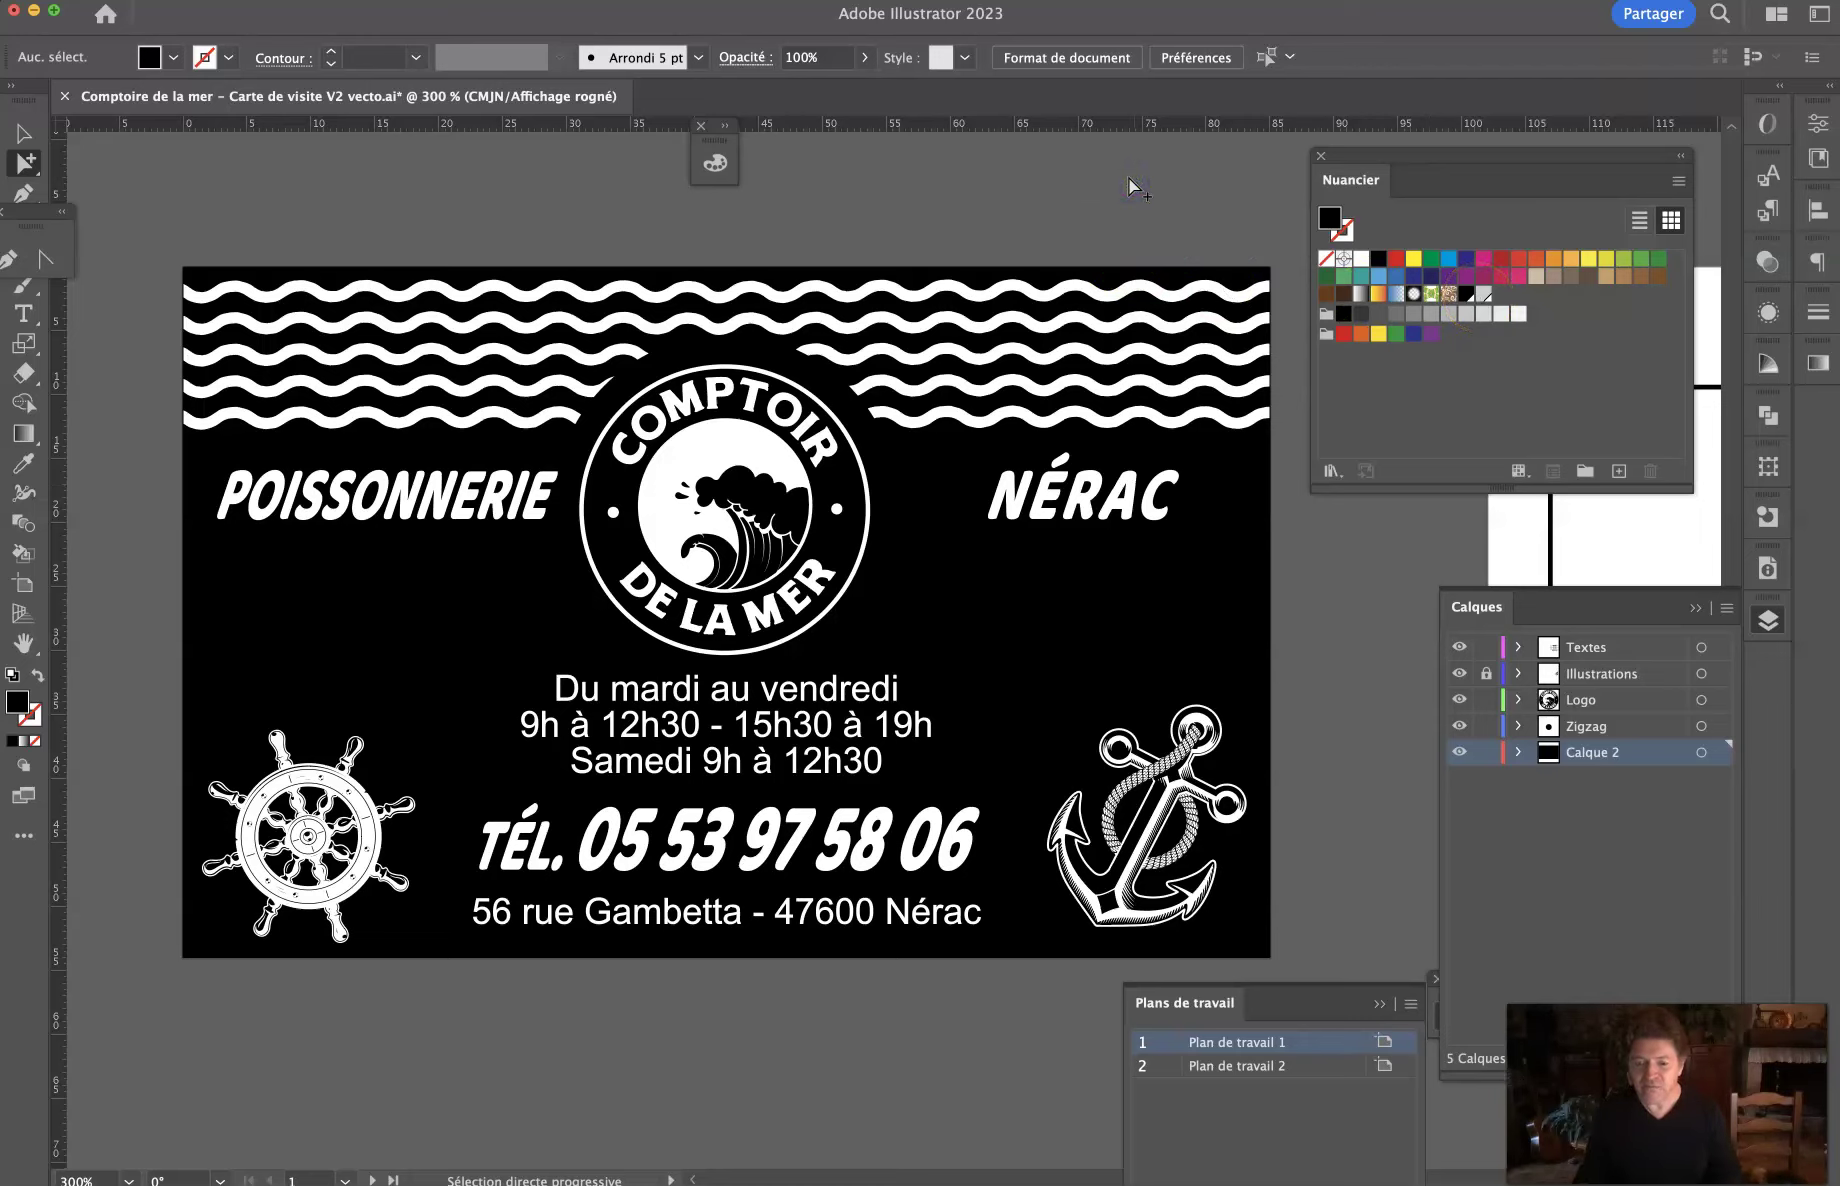